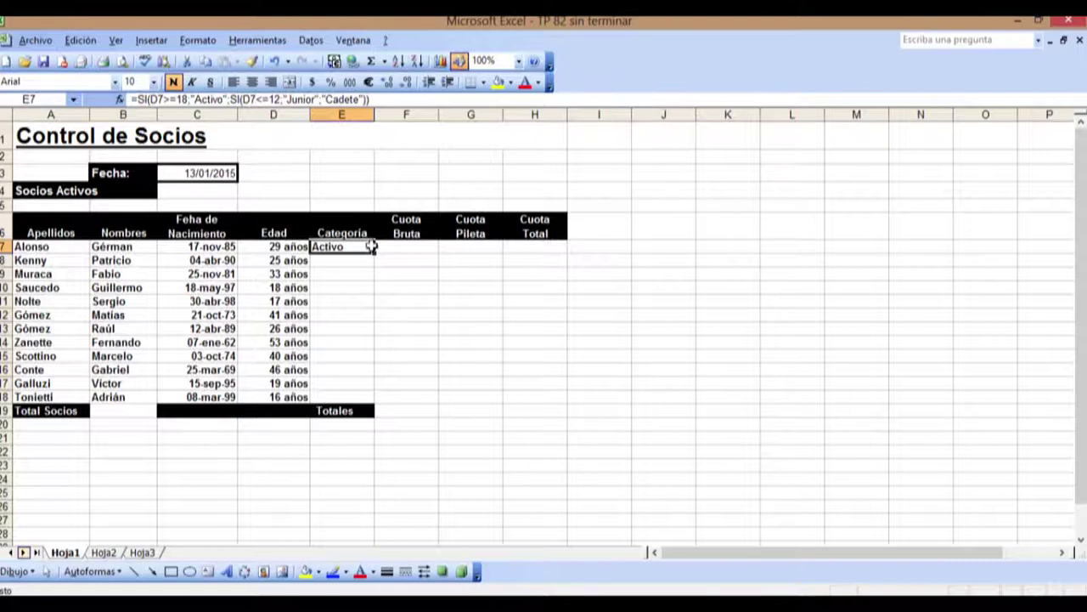
Step: Copy the Categoria formula from E7 down through E18
drag(373, 260, 368, 398)
click(460, 375)
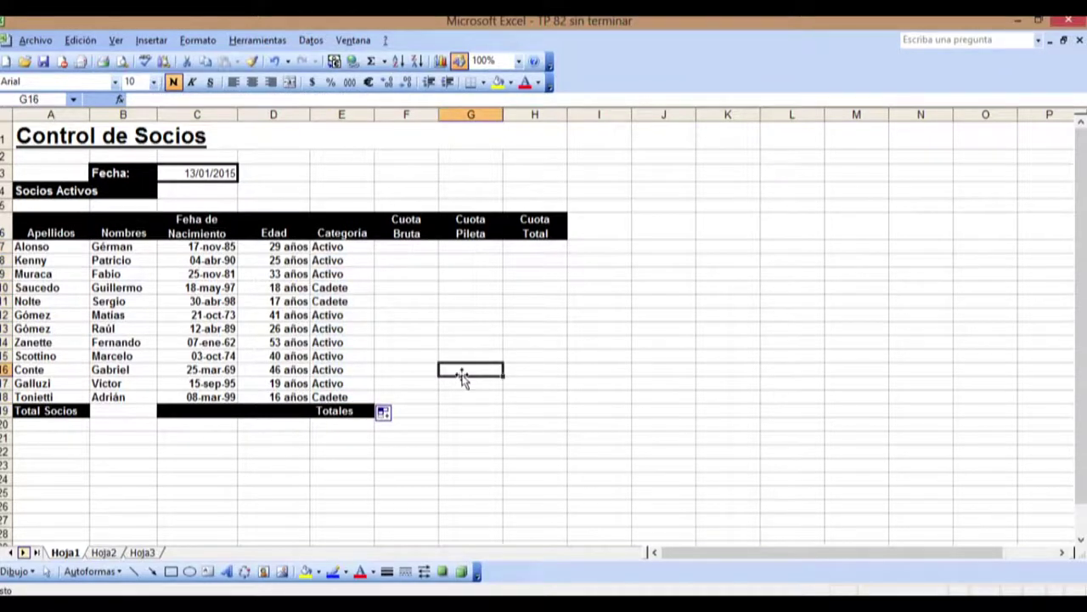
Step: Examine the Categoria formula in each member's row, from E7 to E18, and compare its result with the age
click(322, 245)
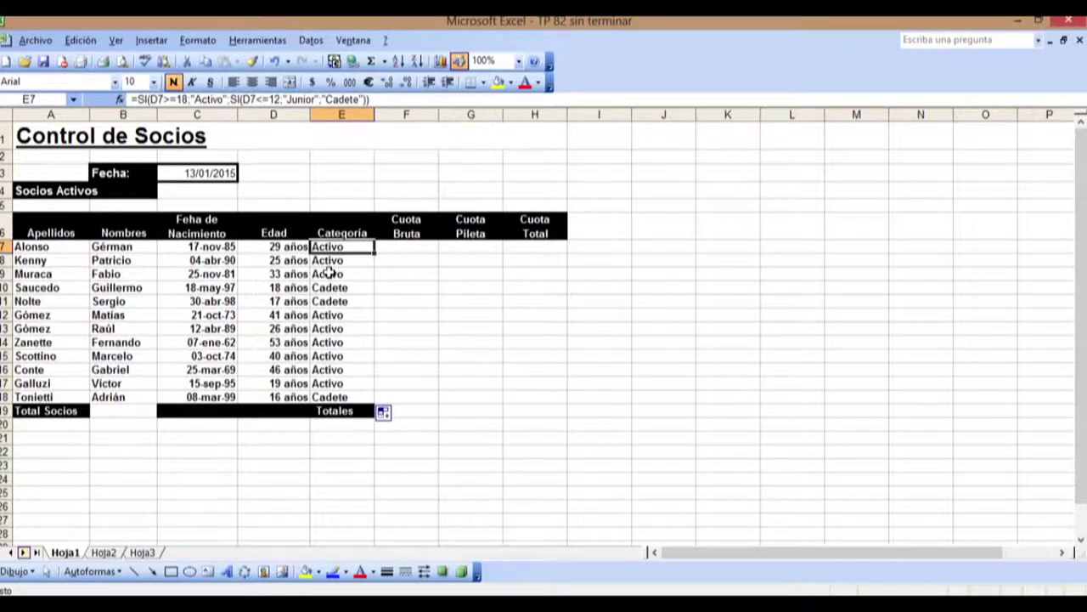
click(339, 263)
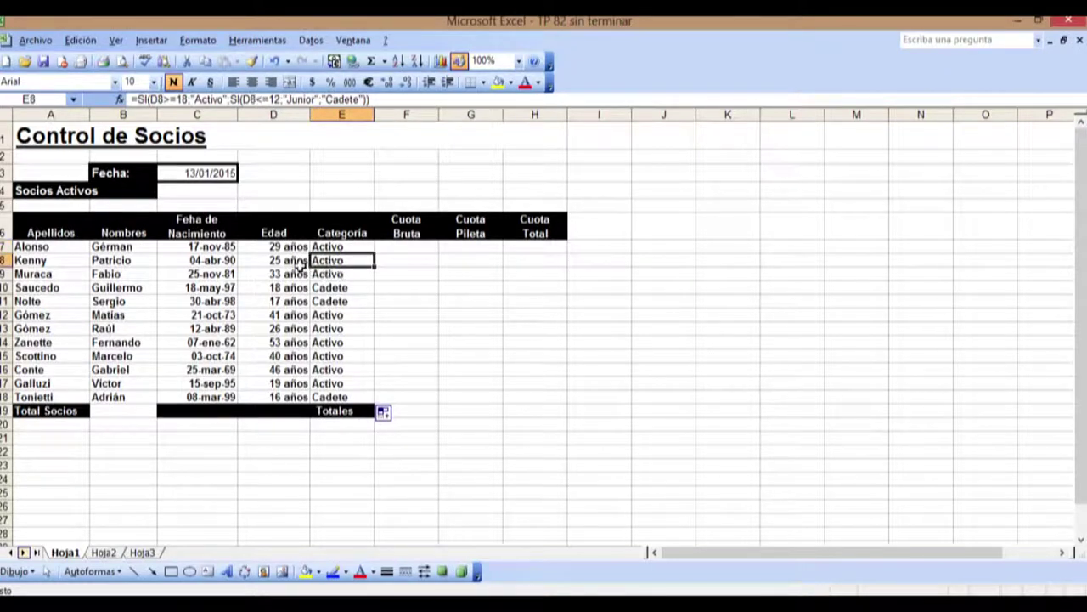
click(333, 275)
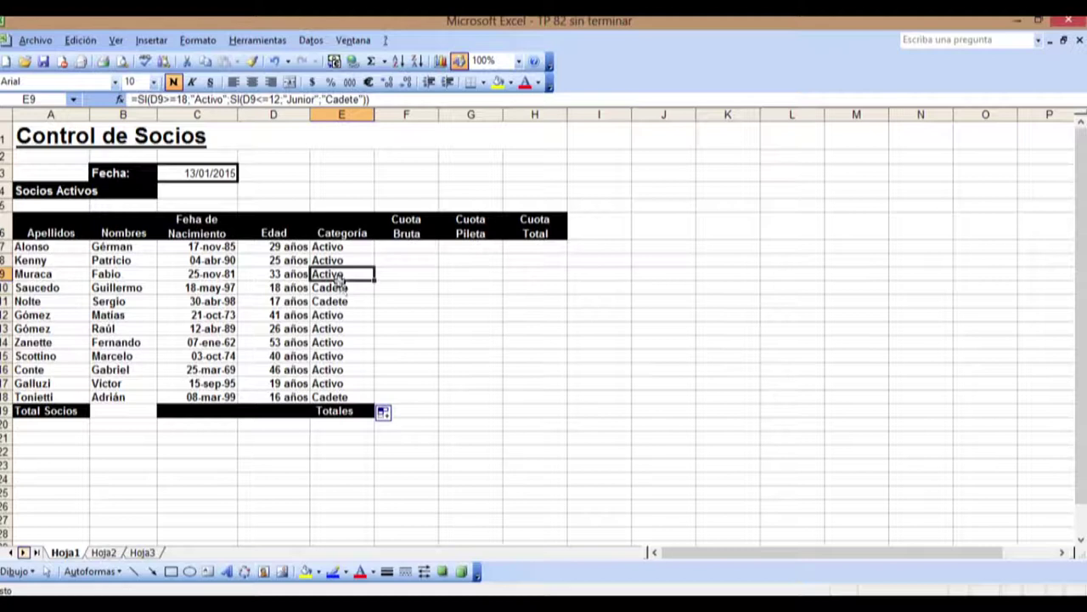
click(344, 289)
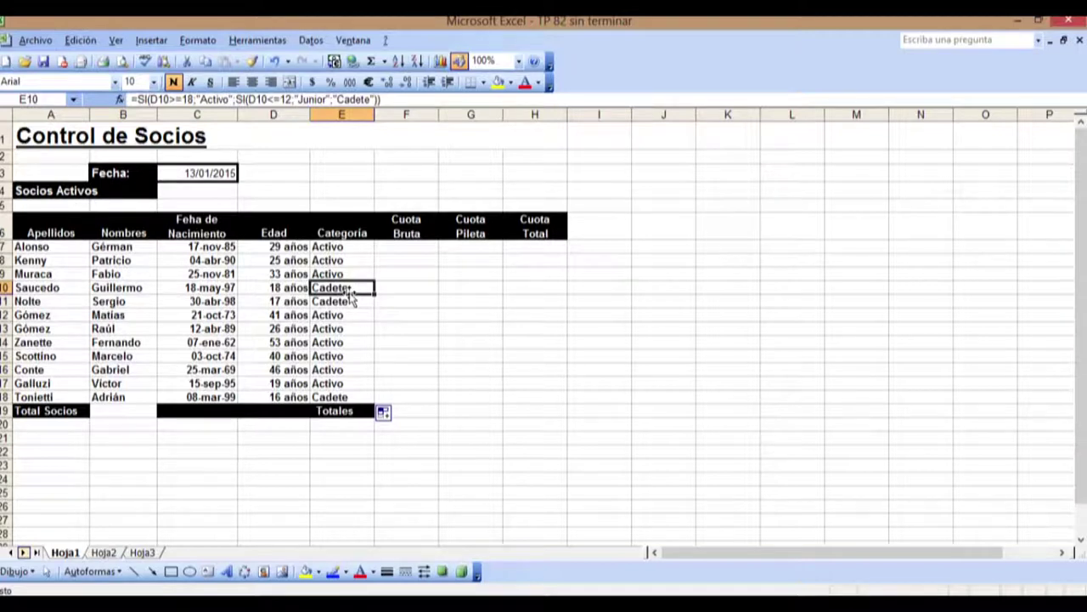
click(348, 304)
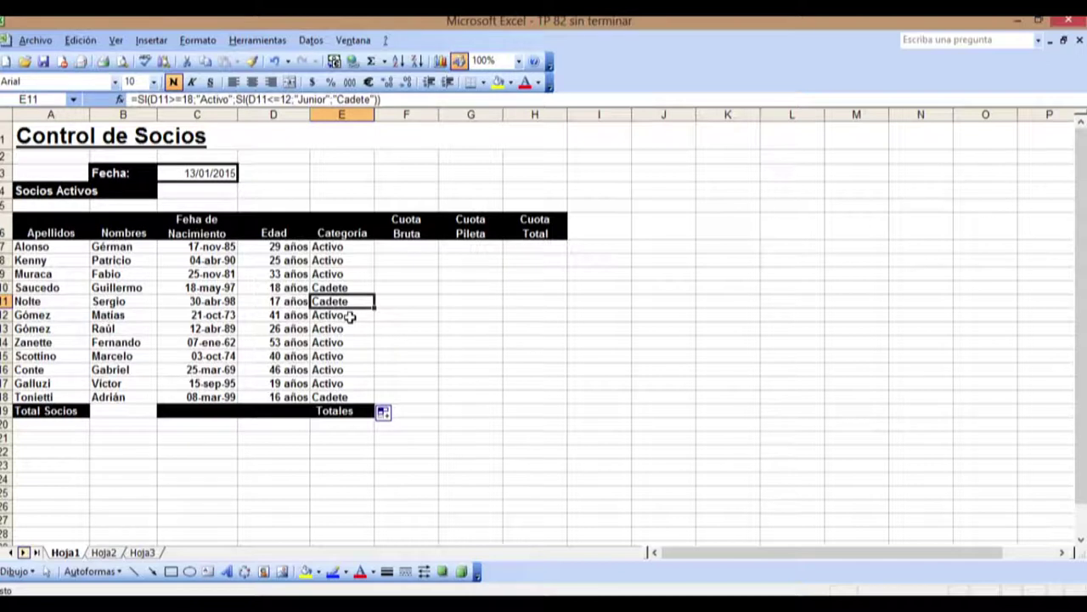
click(349, 315)
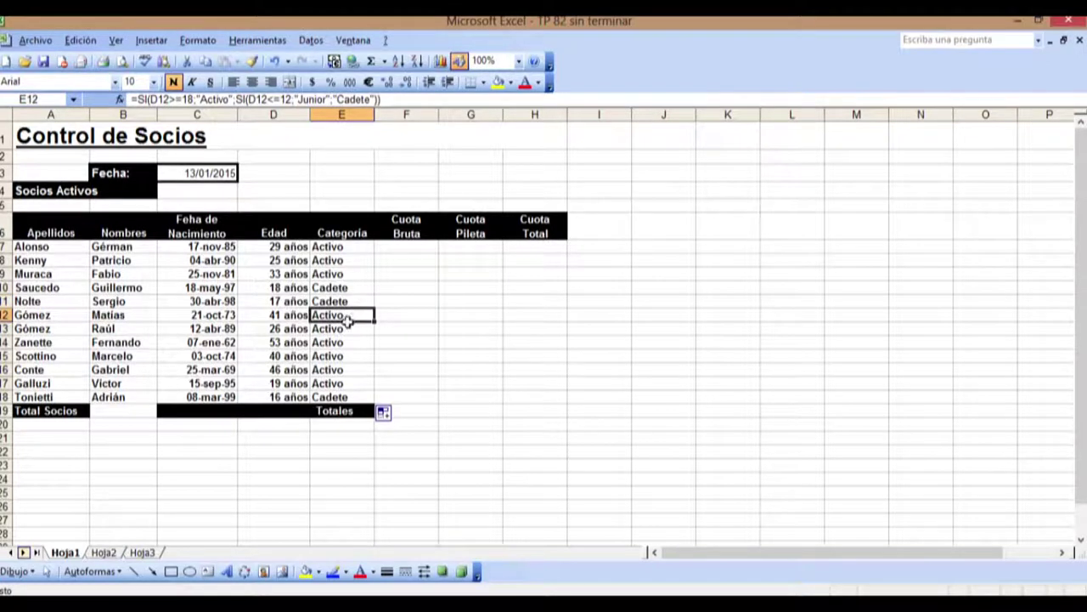
click(345, 328)
click(346, 342)
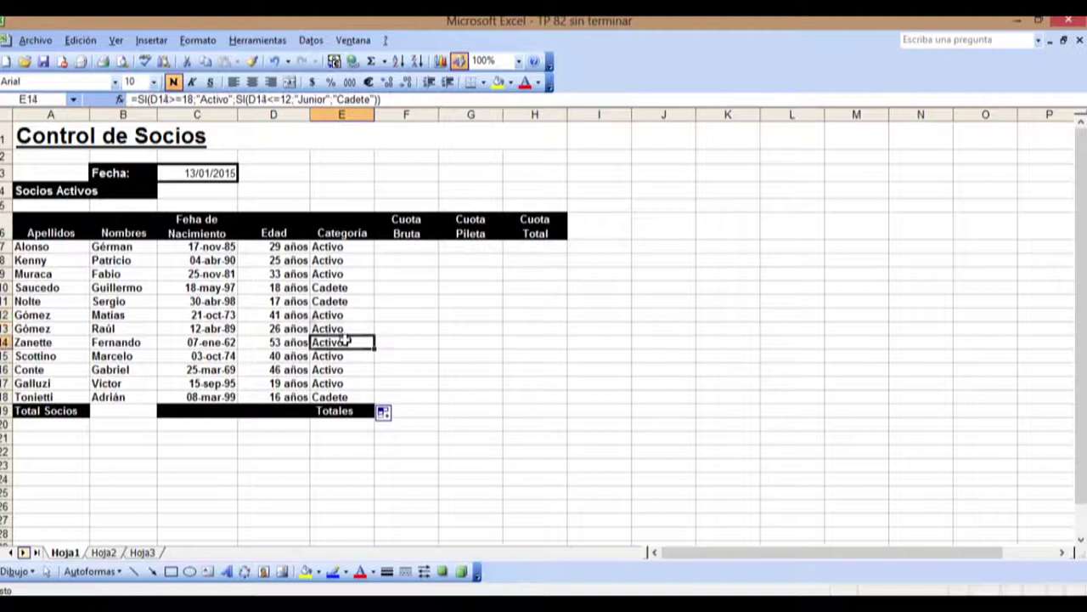
click(345, 357)
click(344, 370)
click(345, 384)
click(345, 397)
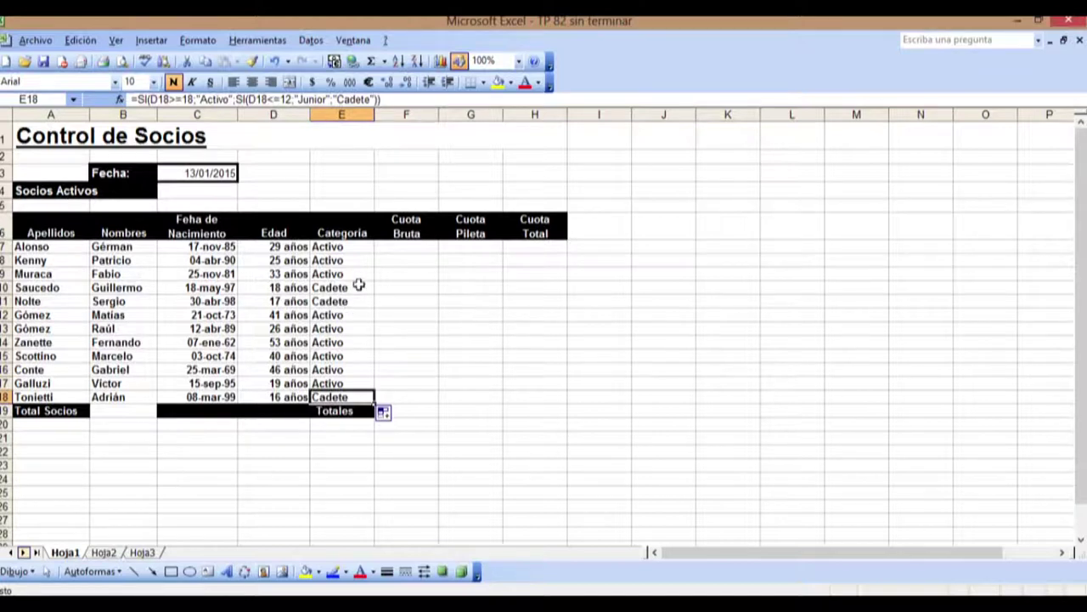
Step: Clear the contents of the copied Categoria cells E8:E18, keeping the formula in E7
click(346, 261)
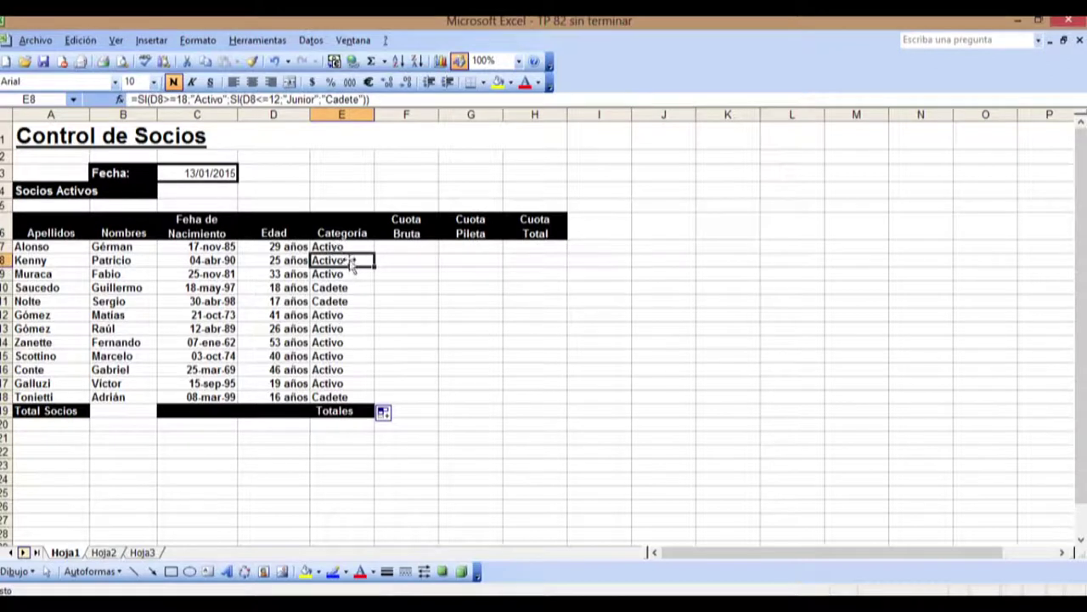
drag(353, 260, 345, 388)
right_click(346, 389)
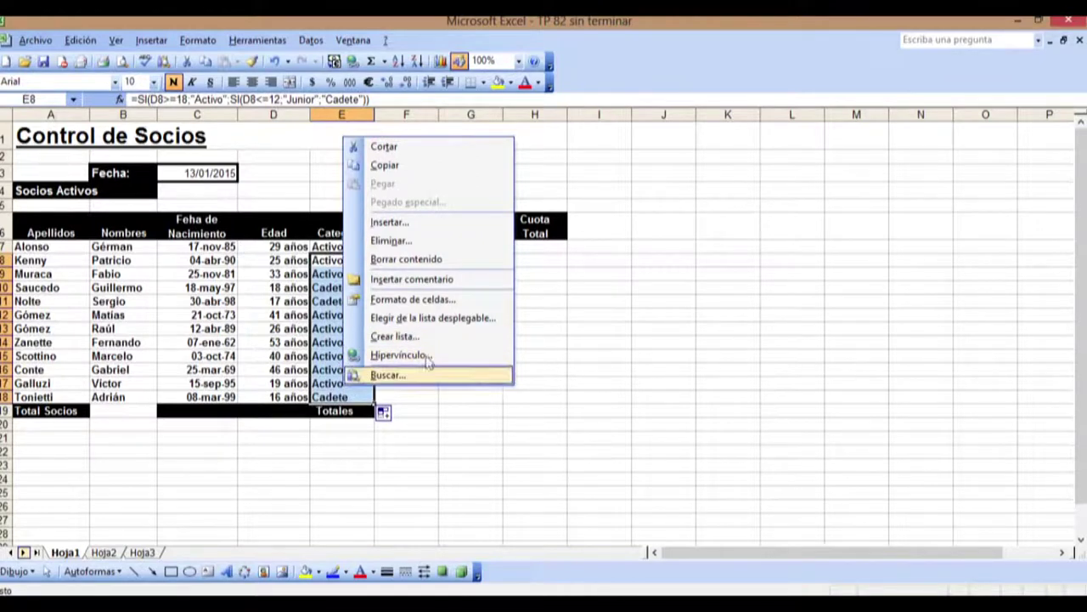
click(408, 260)
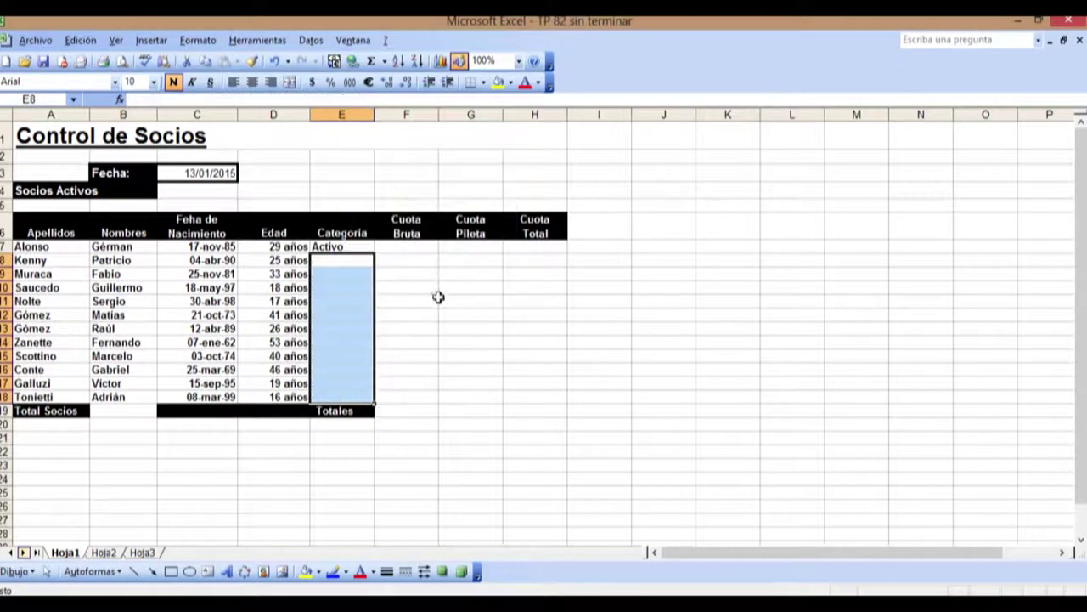
click(429, 298)
Step: Start an SI formula in the Cuota Bruta cell F7 that returns 100 when E7 equals "Activo"
click(415, 246)
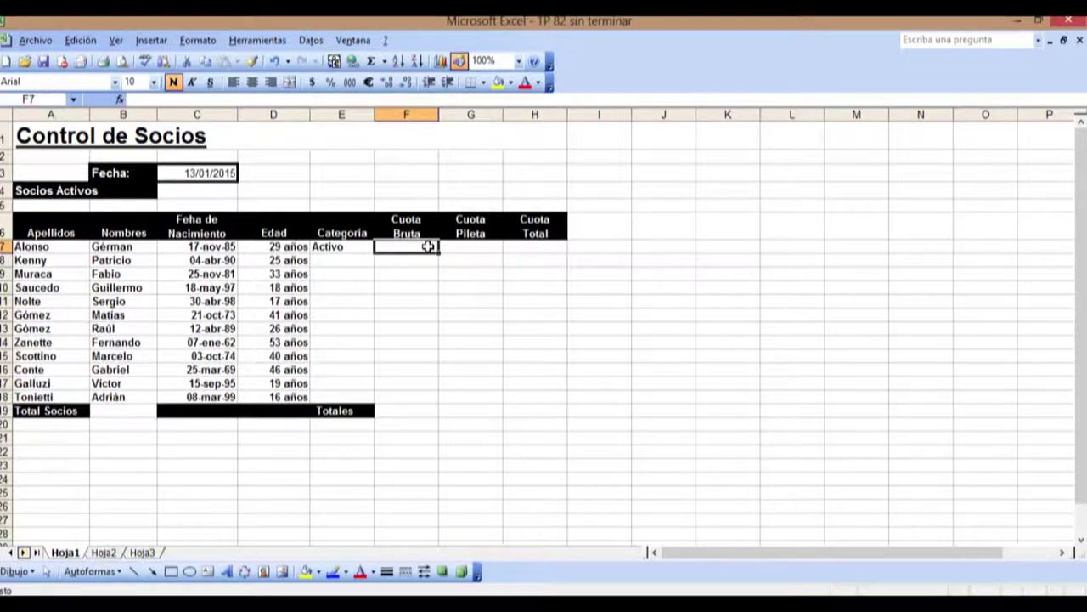
text(=si()
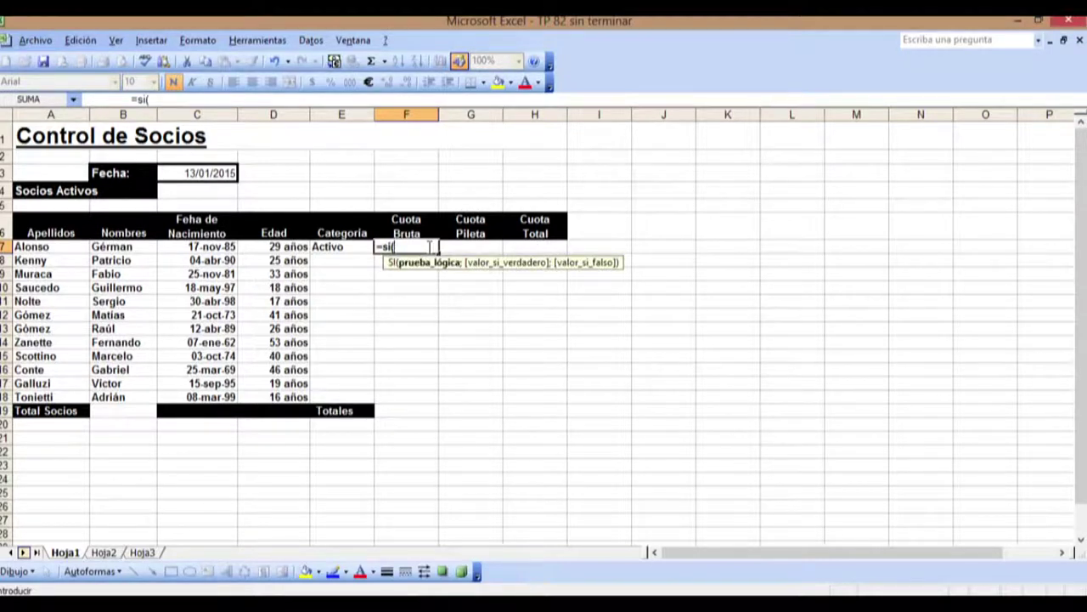
click(356, 246)
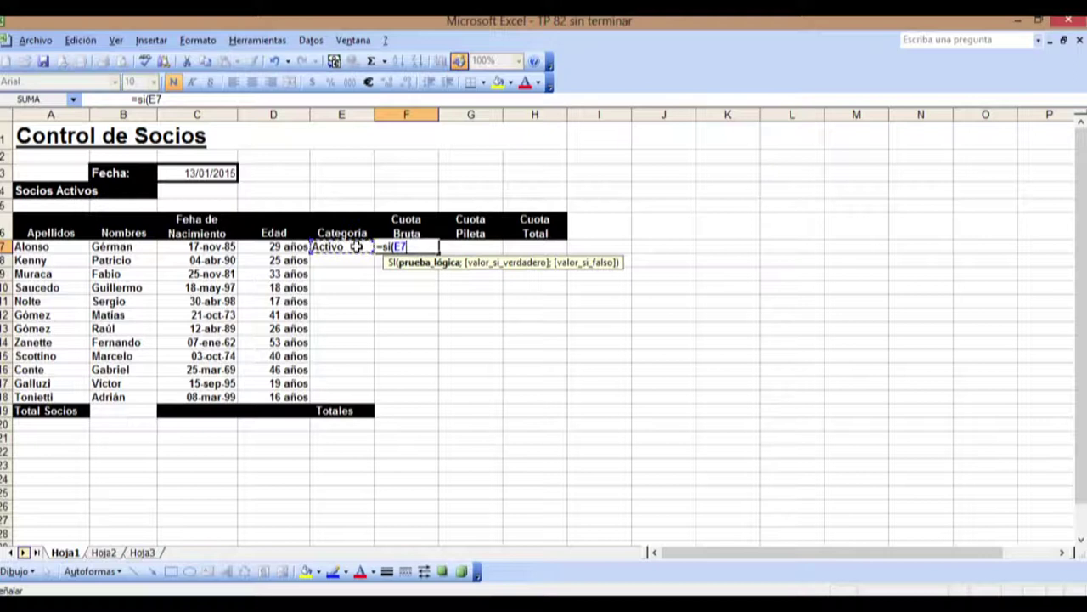
text(=)
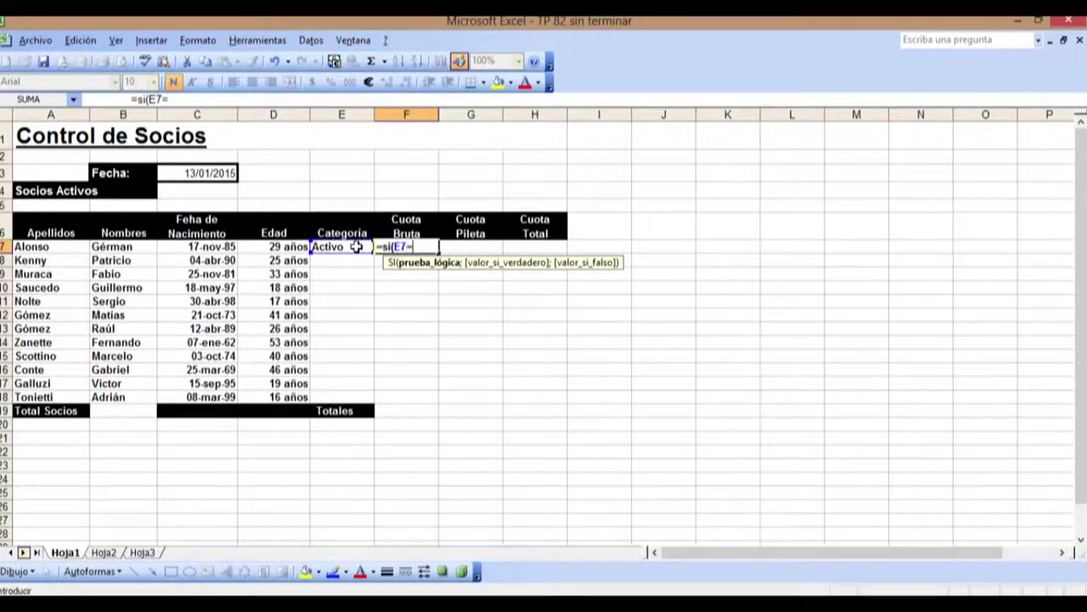
text("Activo")
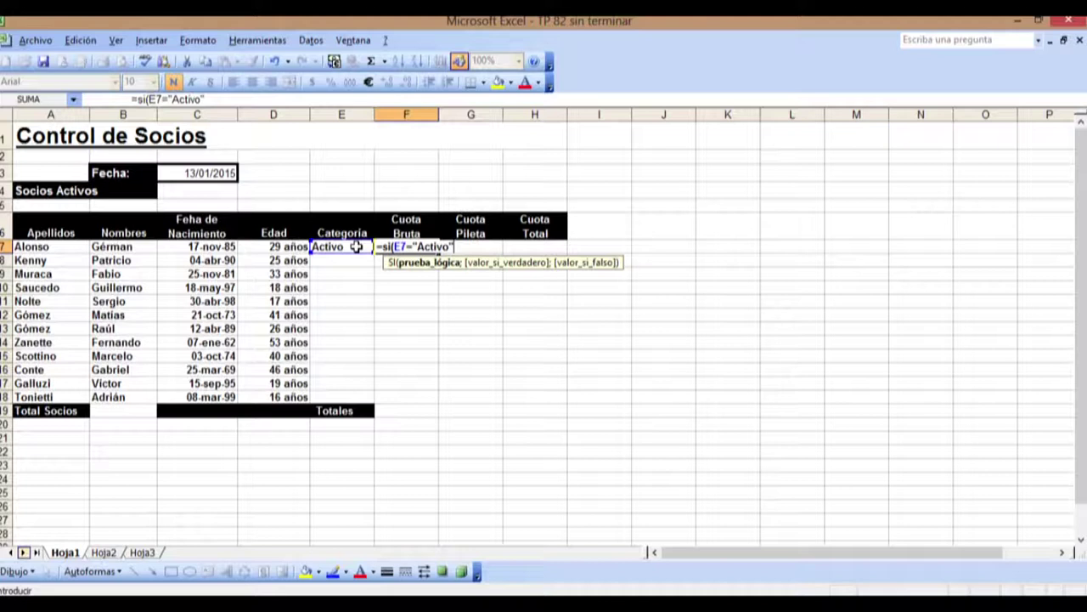
text(;)
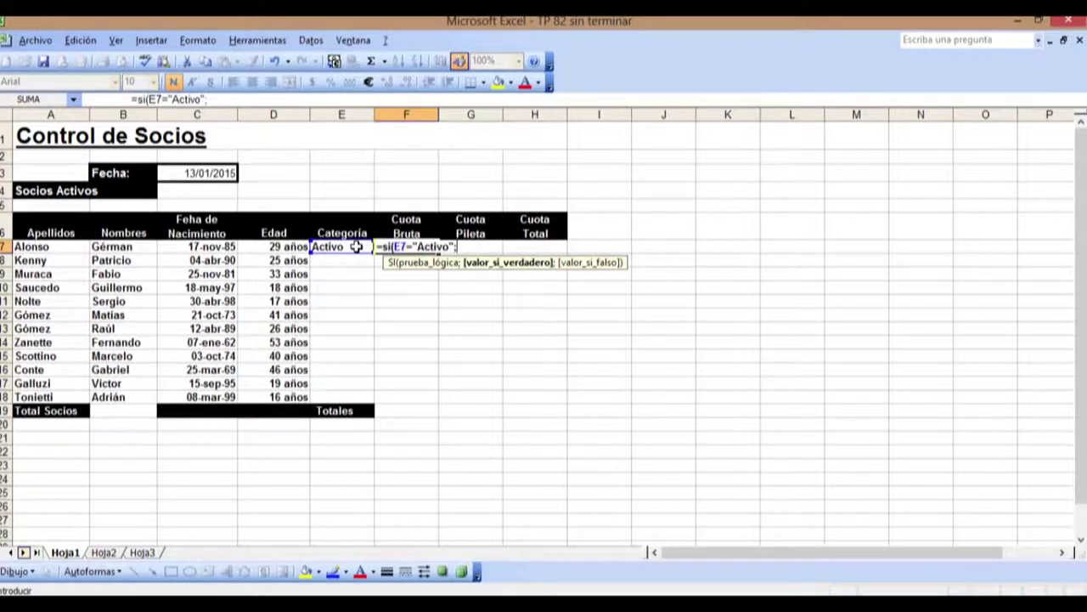
text(100)
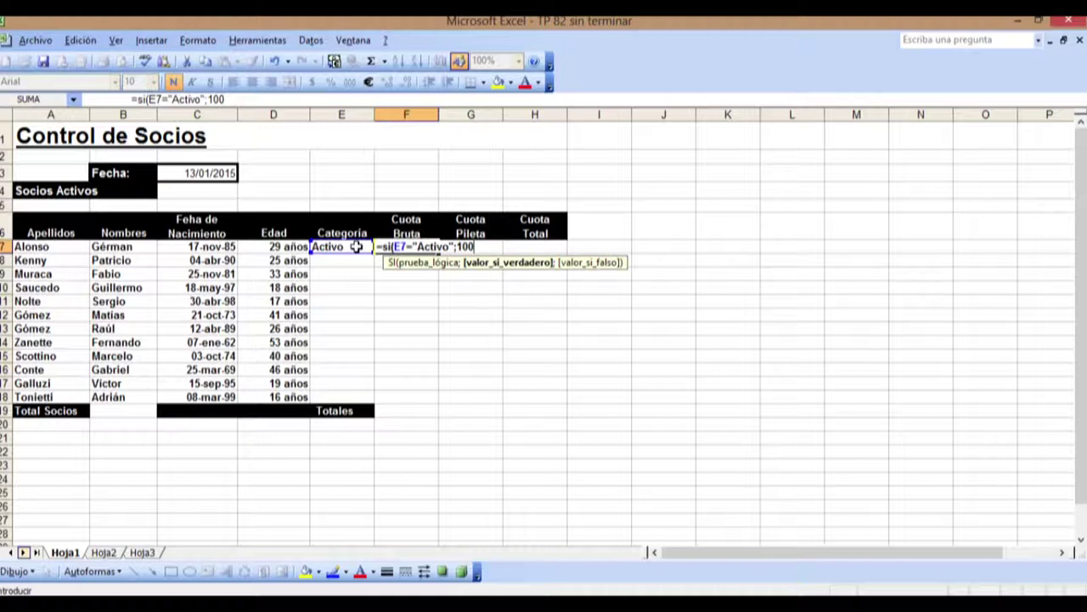
text(;)
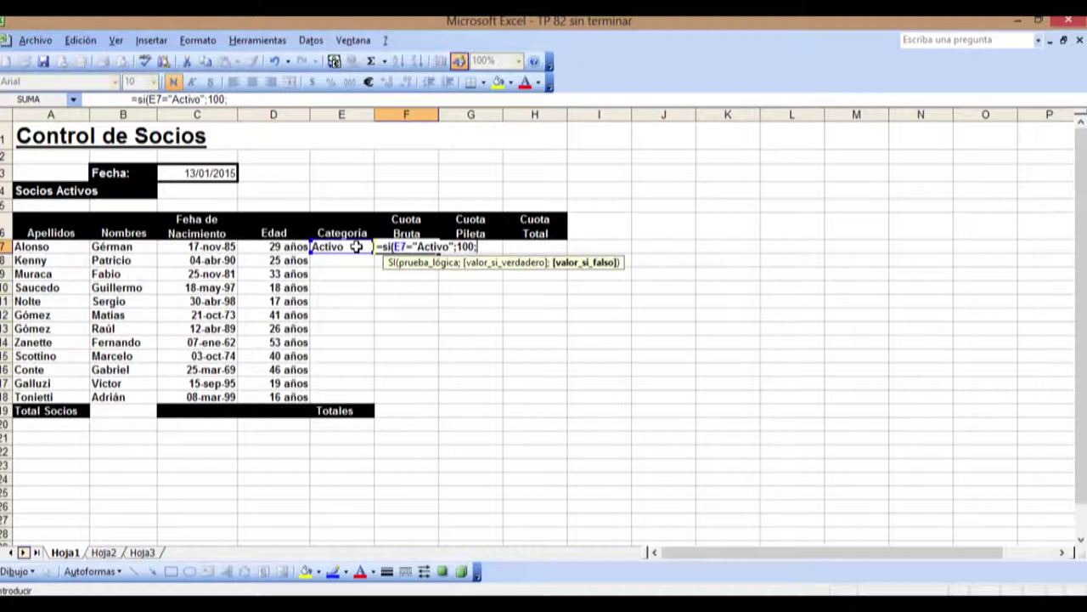
Step: Complete the F7 formula with a nested SI returning 50 when E7 equals "Junior" and 80 otherwise
text(si)
text(()
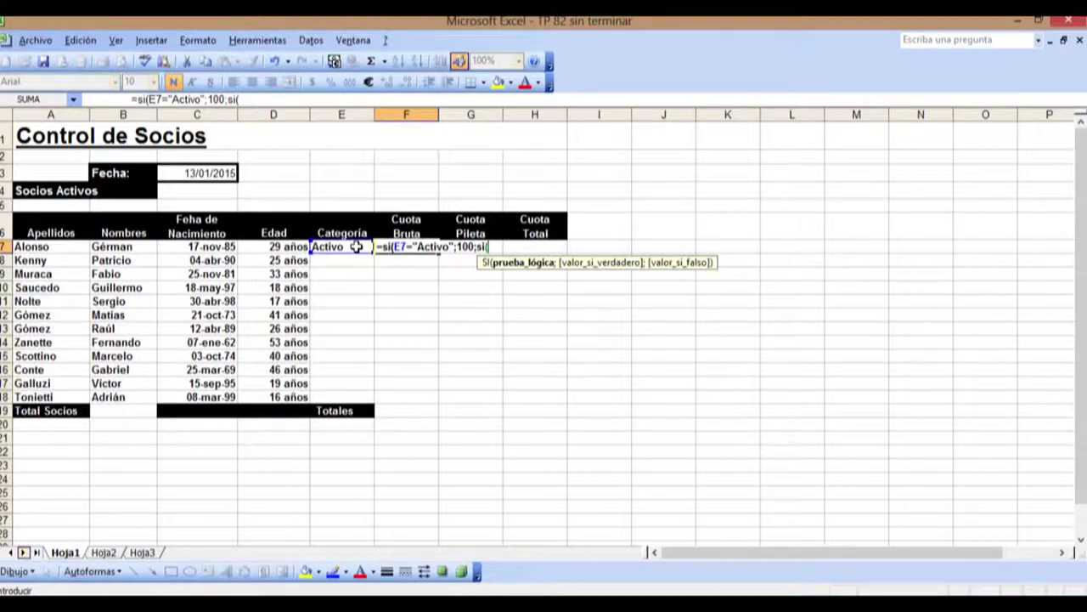
click(355, 246)
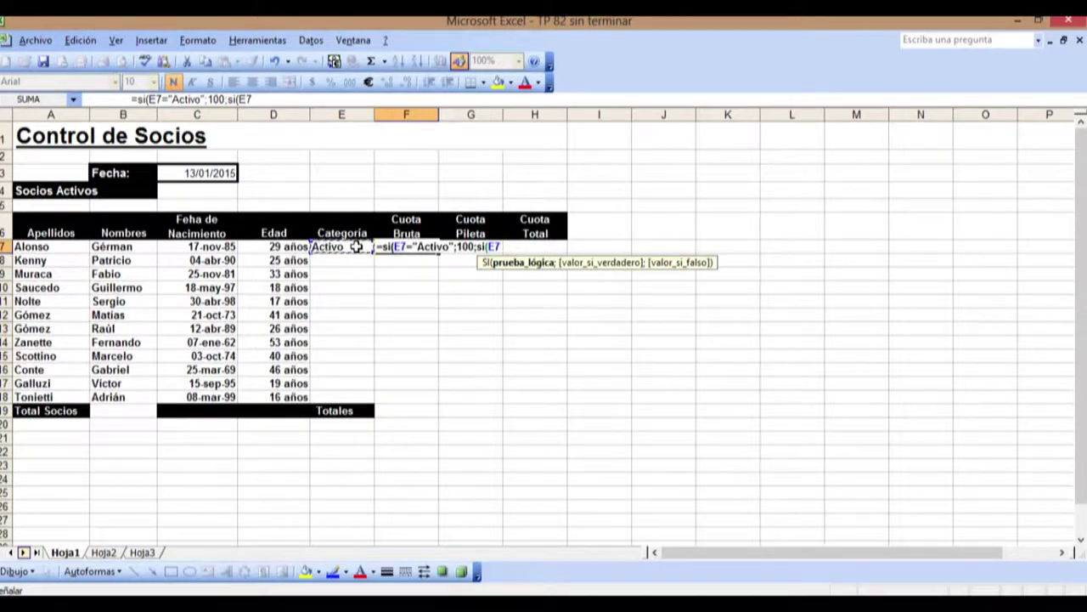
text(=)
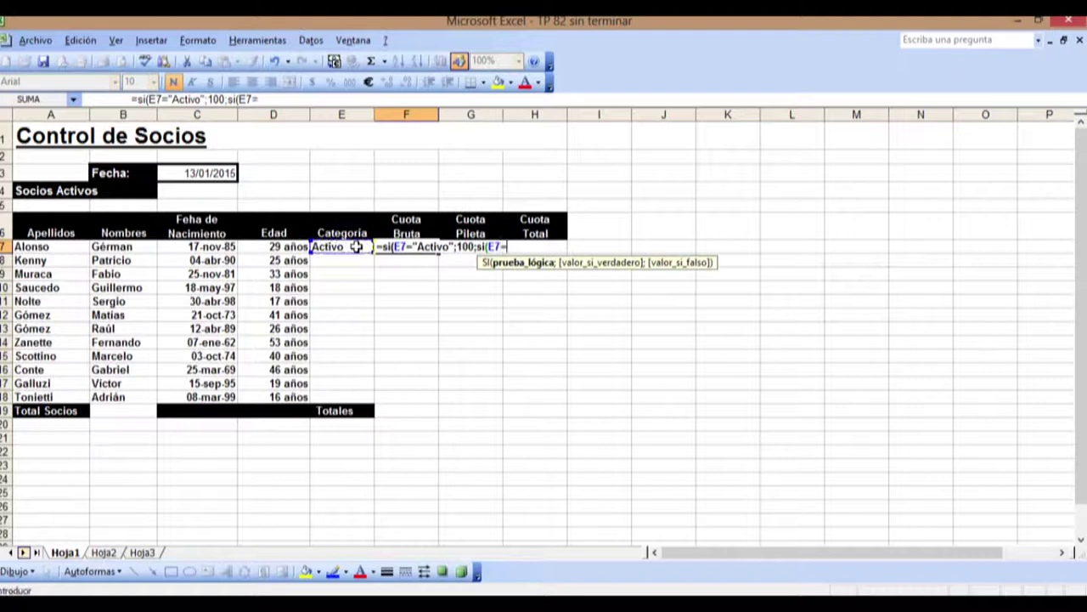
text("Junior")
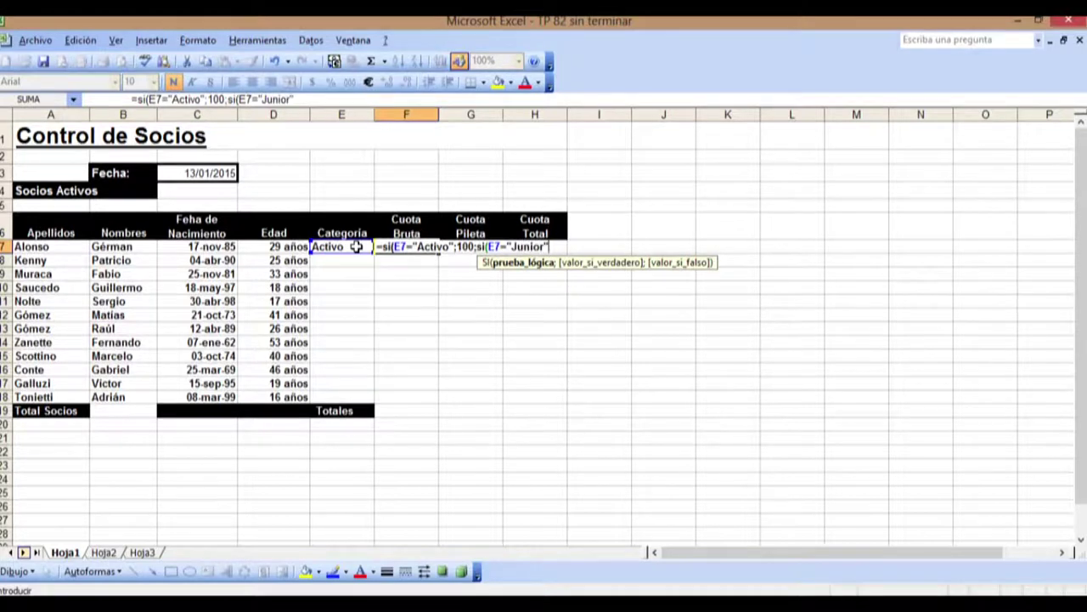
text(;)
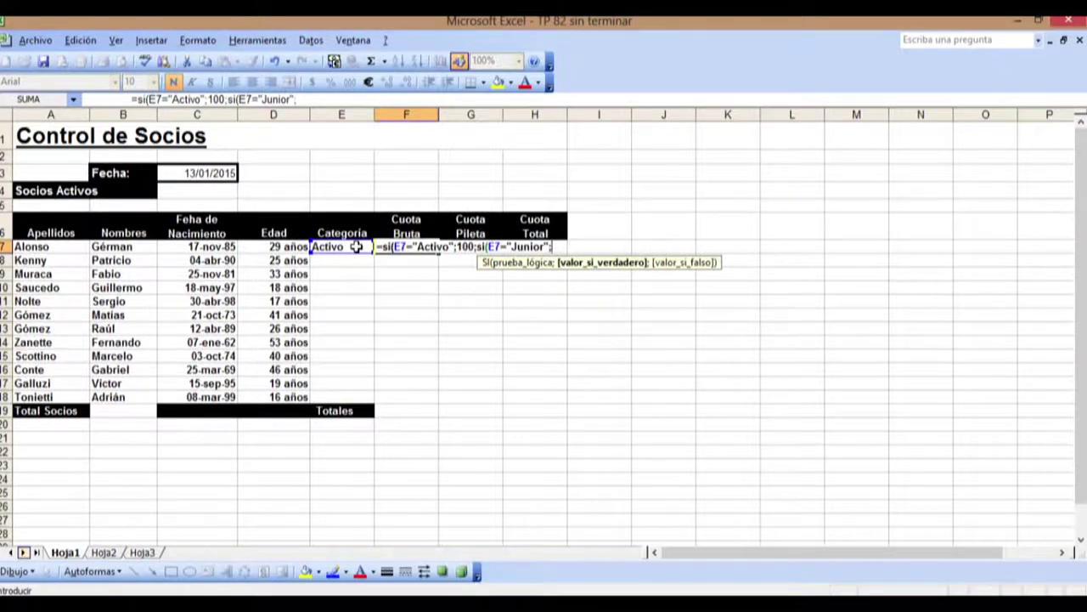
text(50;)
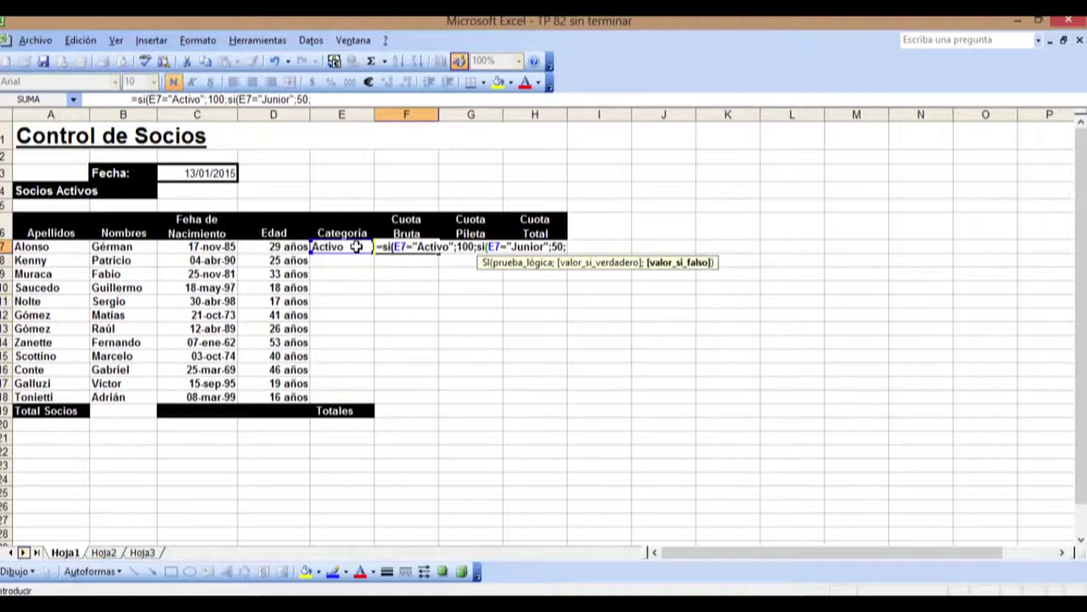
text(80)))
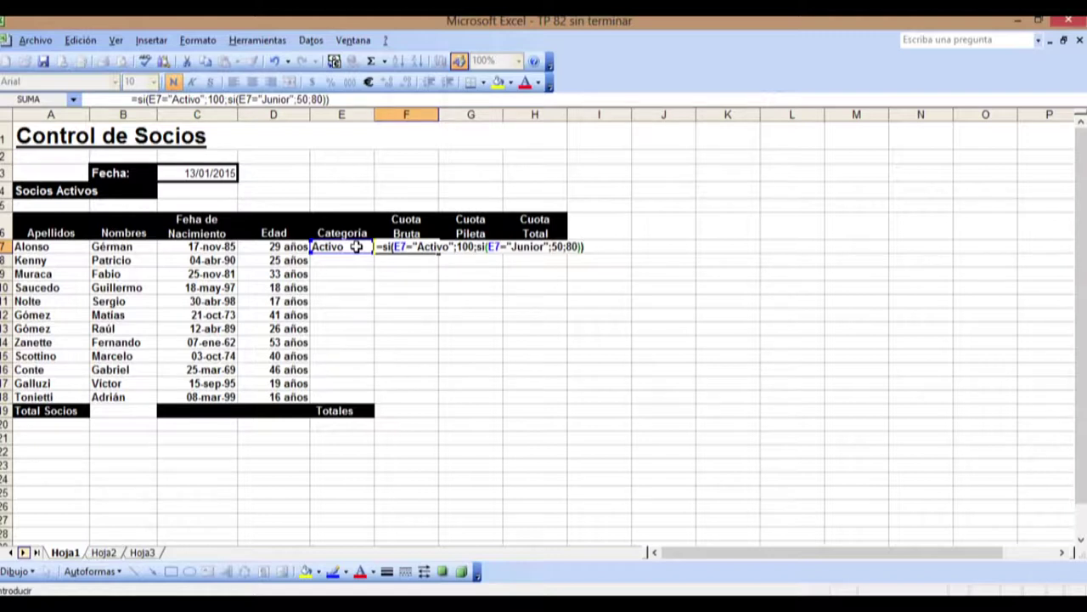
key(Return)
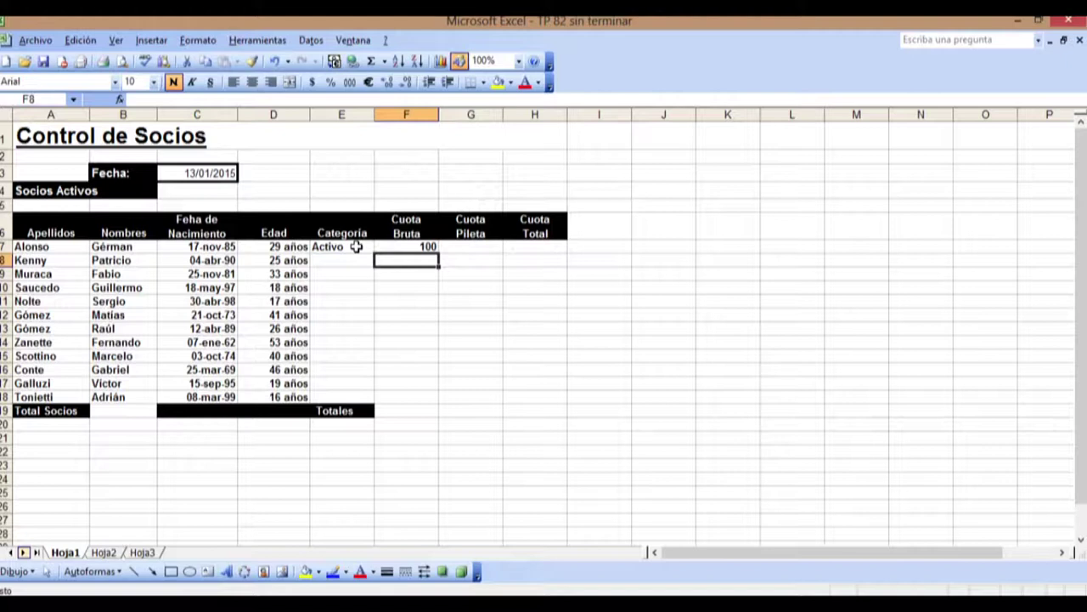
click(405, 246)
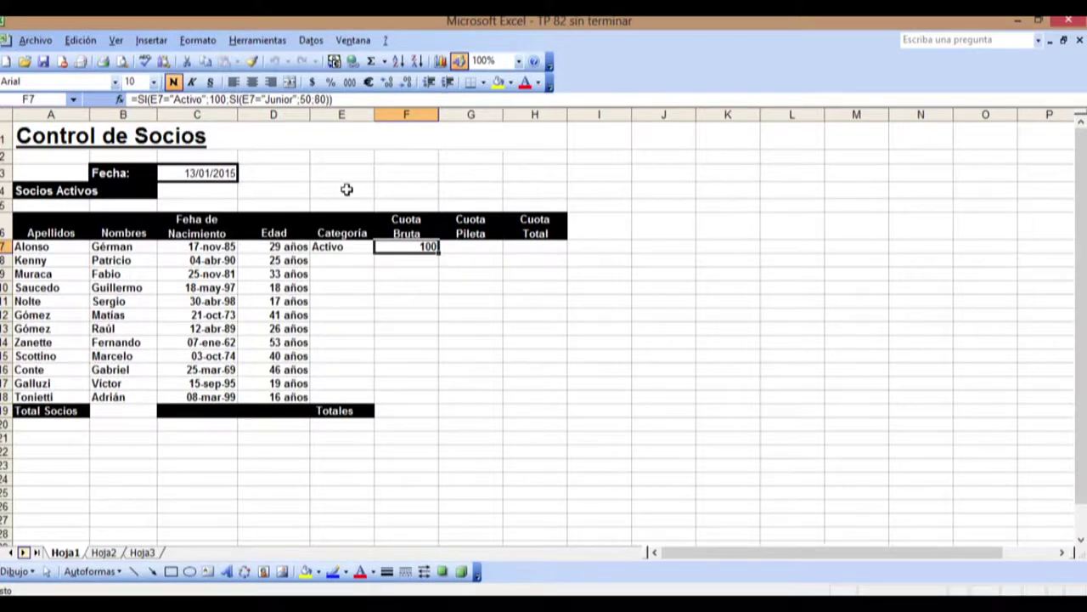
Step: Calculate the Cuota Pileta in G7 as 15% of the gross fee with the formula =(F7*15%)
click(487, 249)
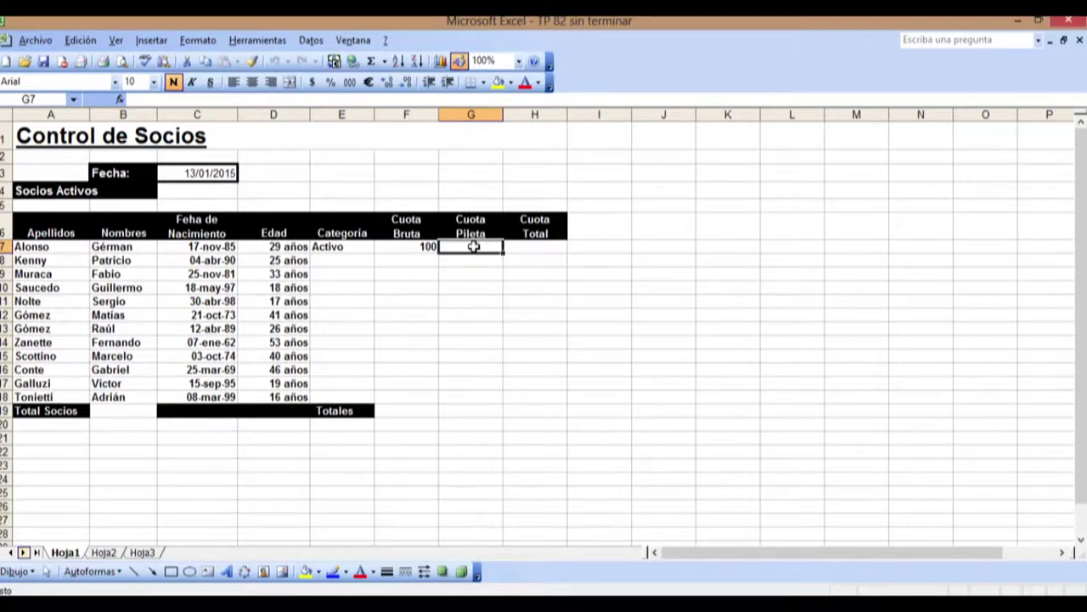
text(=)
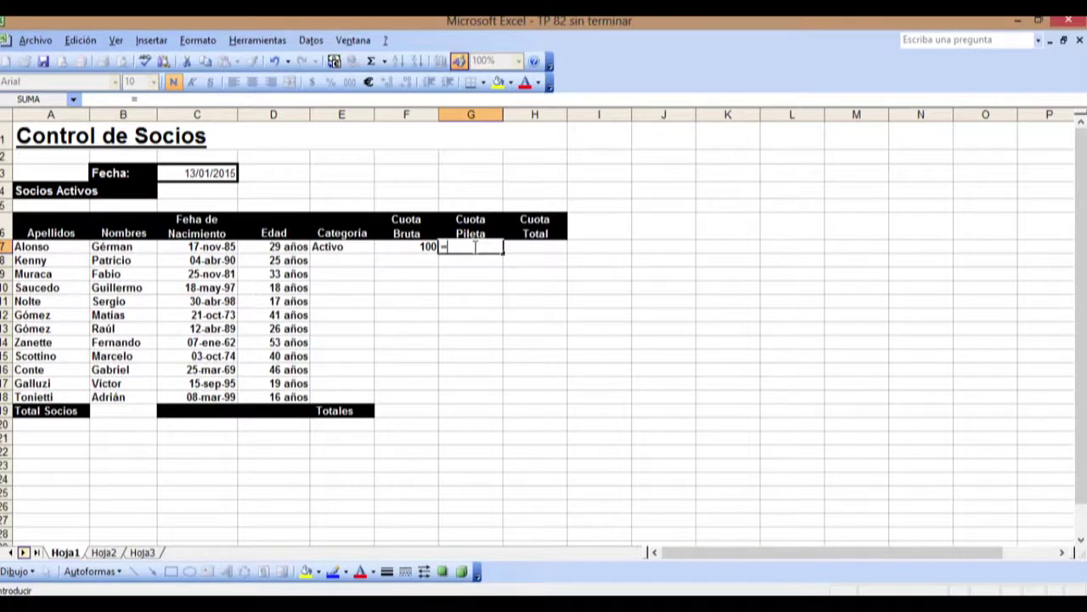
text(()
click(421, 247)
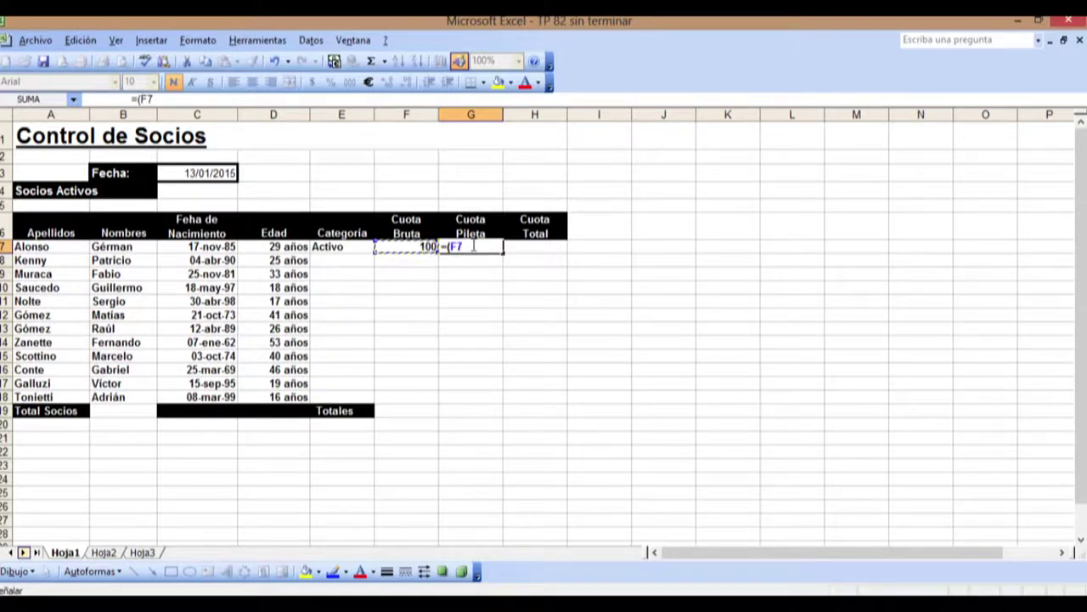
text(*15%)
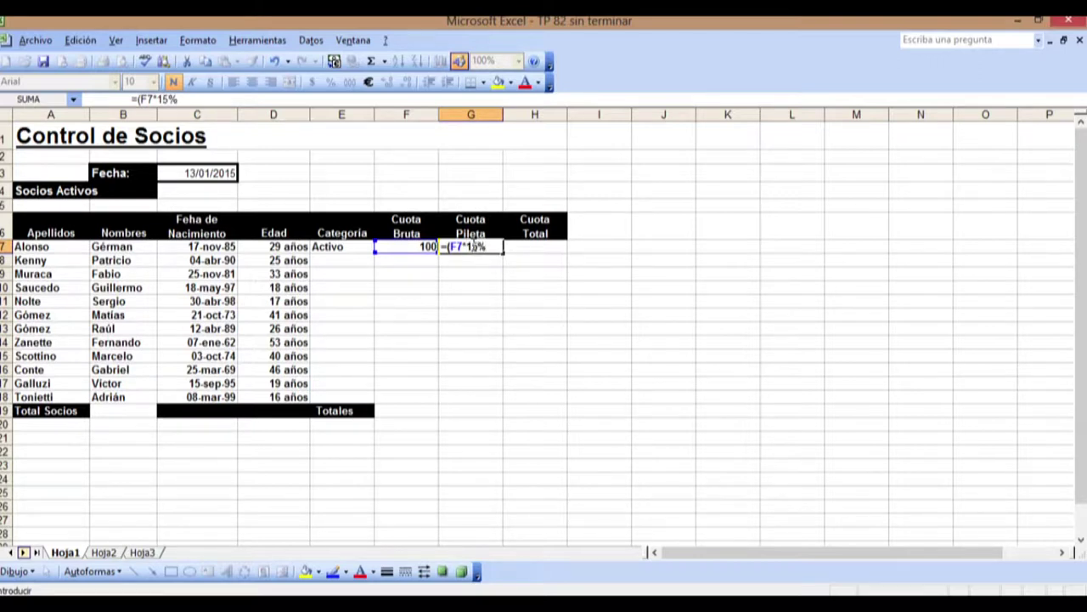
text())
key(Return)
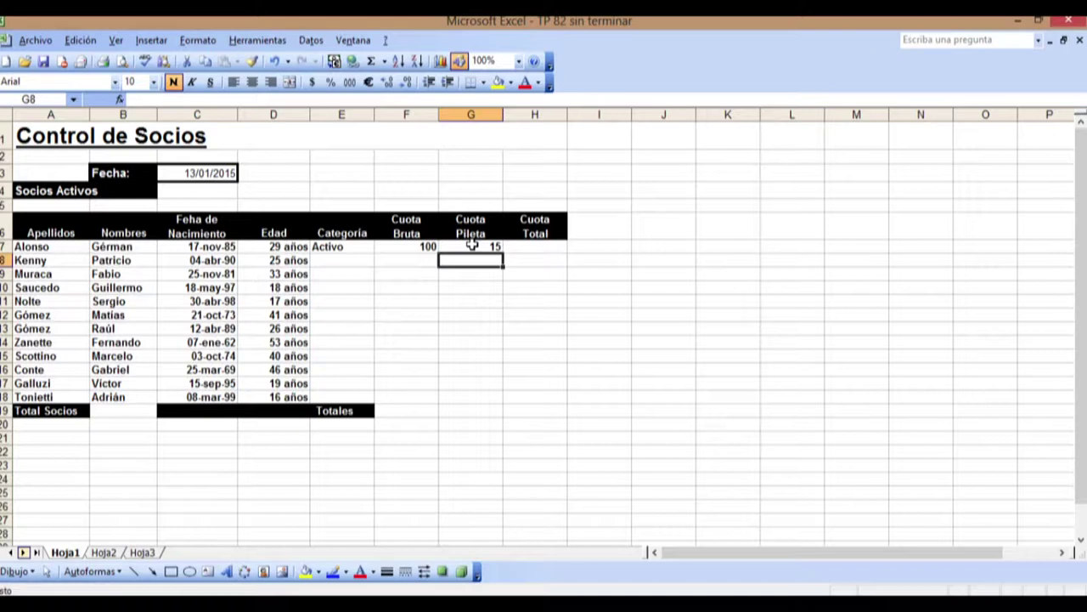
Step: Calculate the Cuota Total in H7 by adding the gross and pool fees with the formula =suma(F7:G7)
click(541, 248)
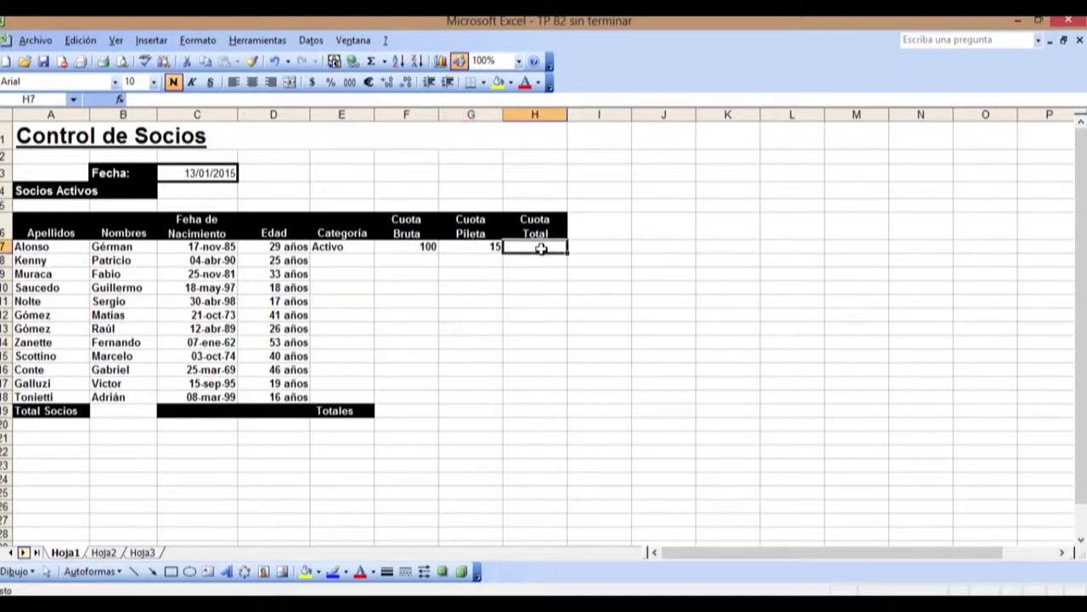
text(=)
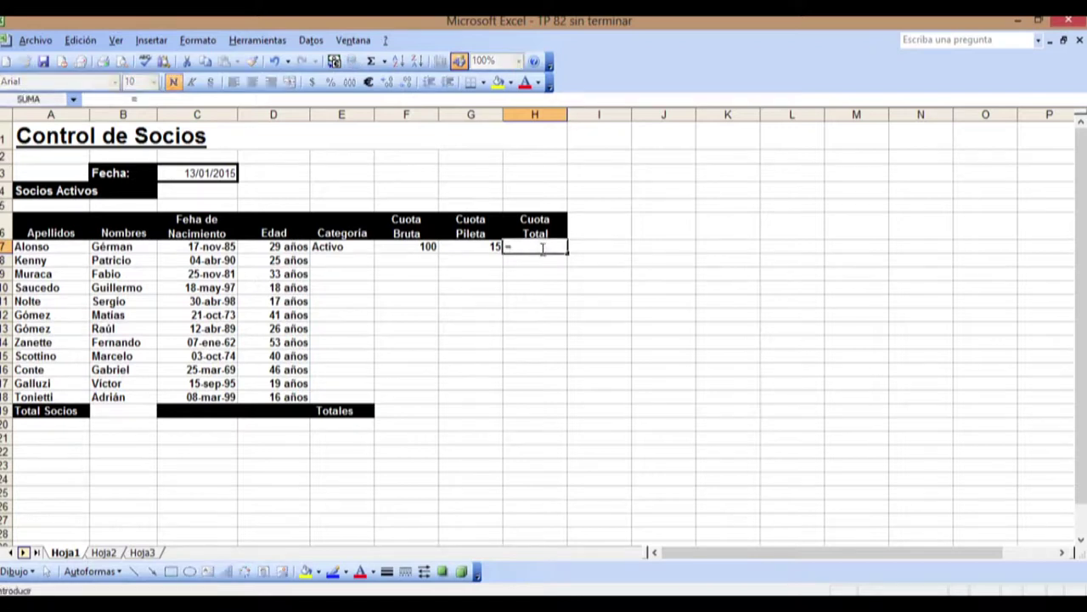
text(suma()
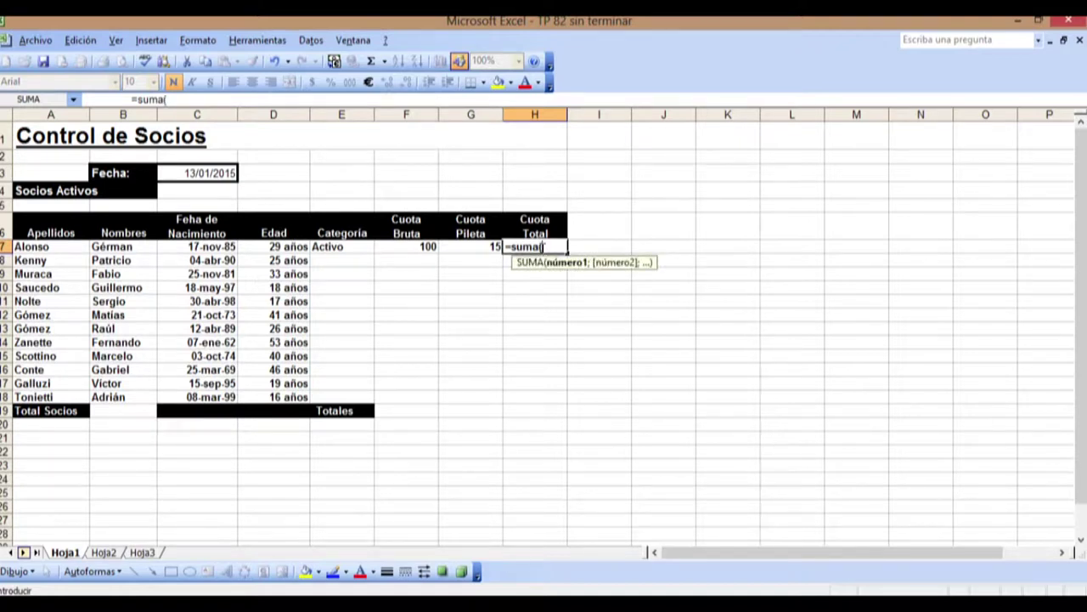
click(411, 246)
drag(411, 246, 457, 248)
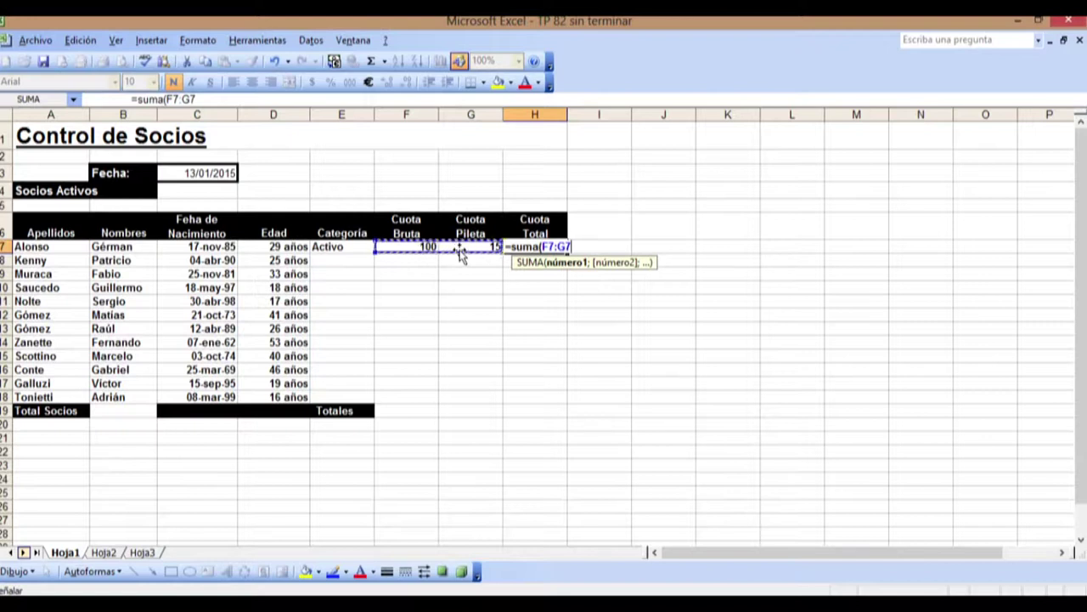
text())
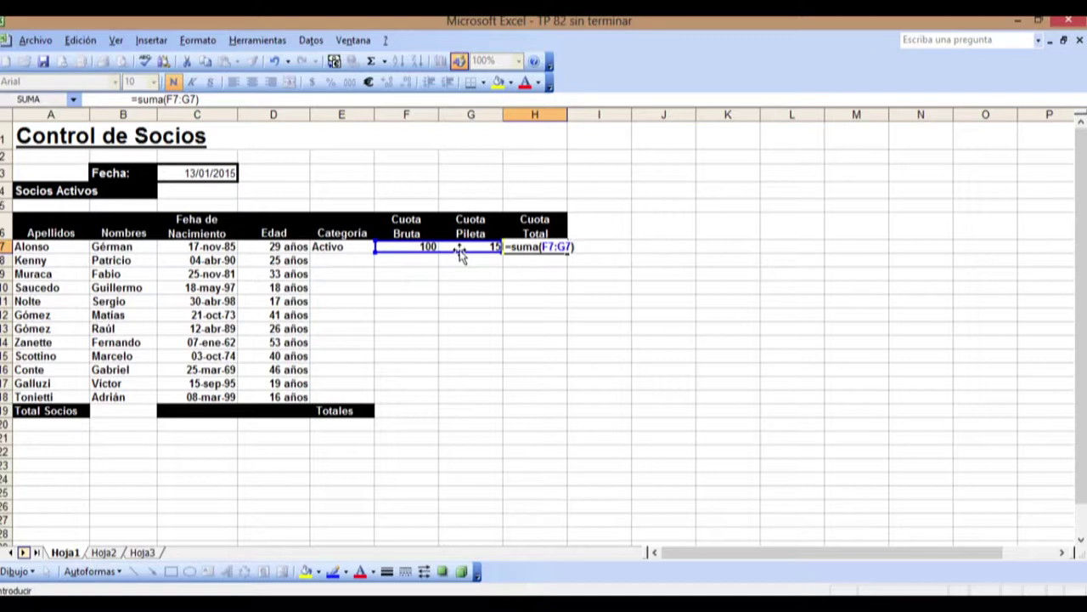
key(Return)
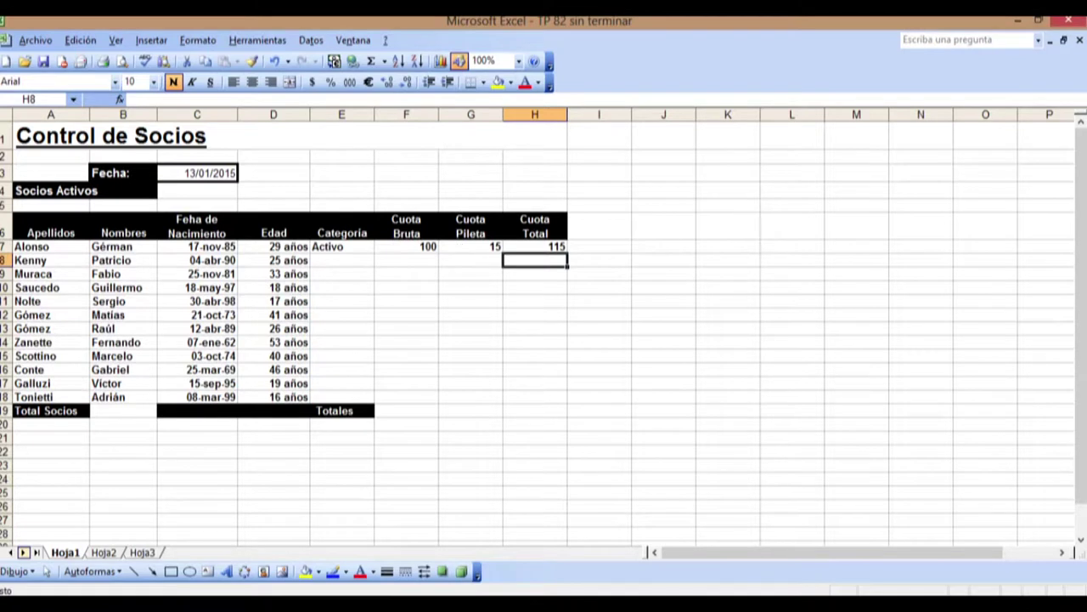
Step: Count the members in the Total Socios cell B19 with the formula =contara(B7:B18)
click(129, 413)
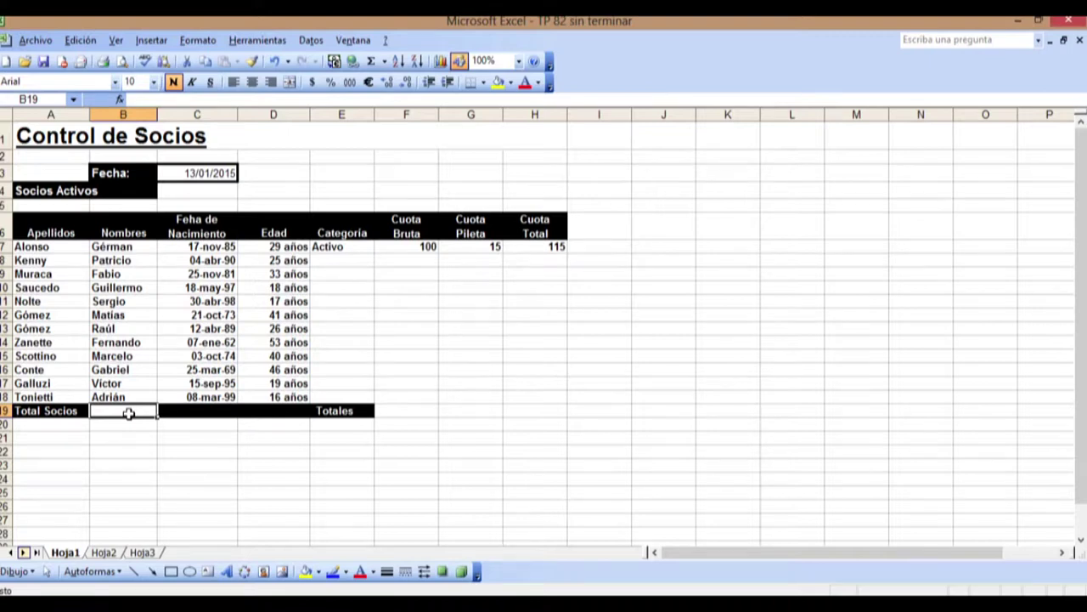
text(=)
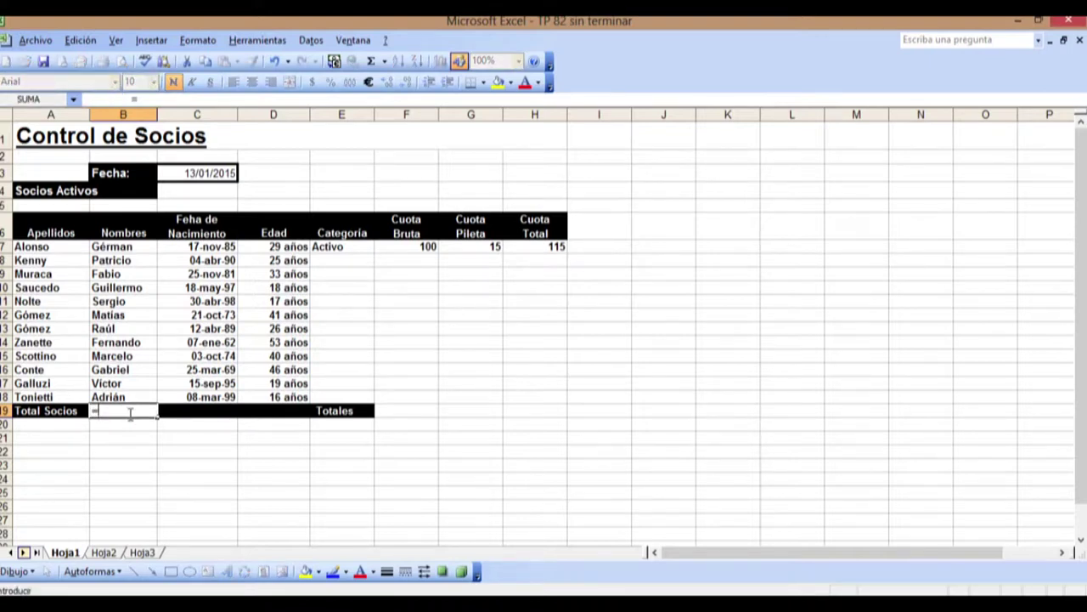
text(contara)
text(()
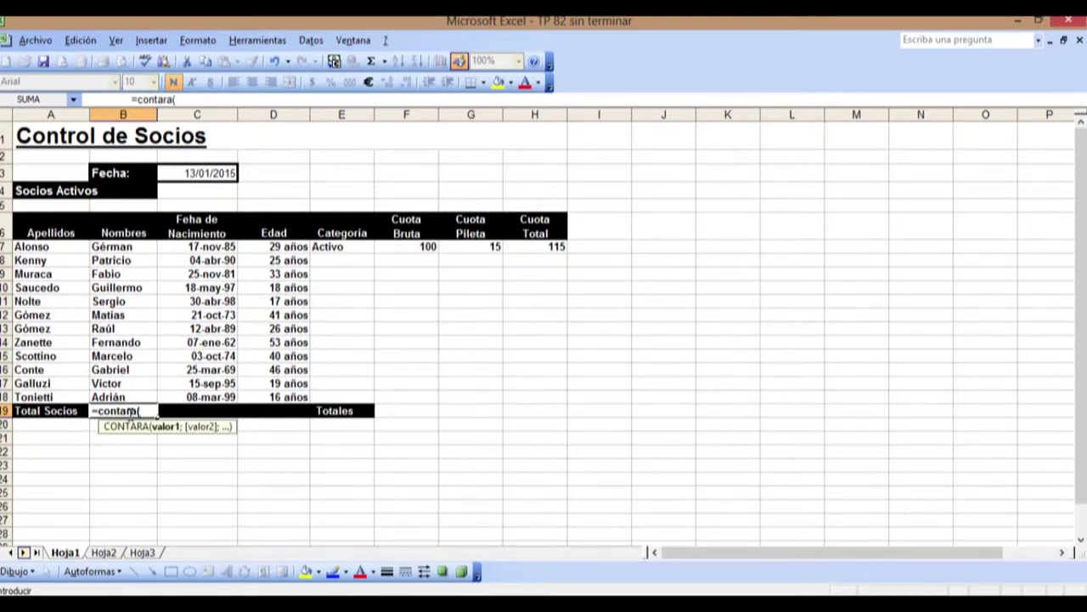
click(132, 246)
drag(132, 246, 133, 397)
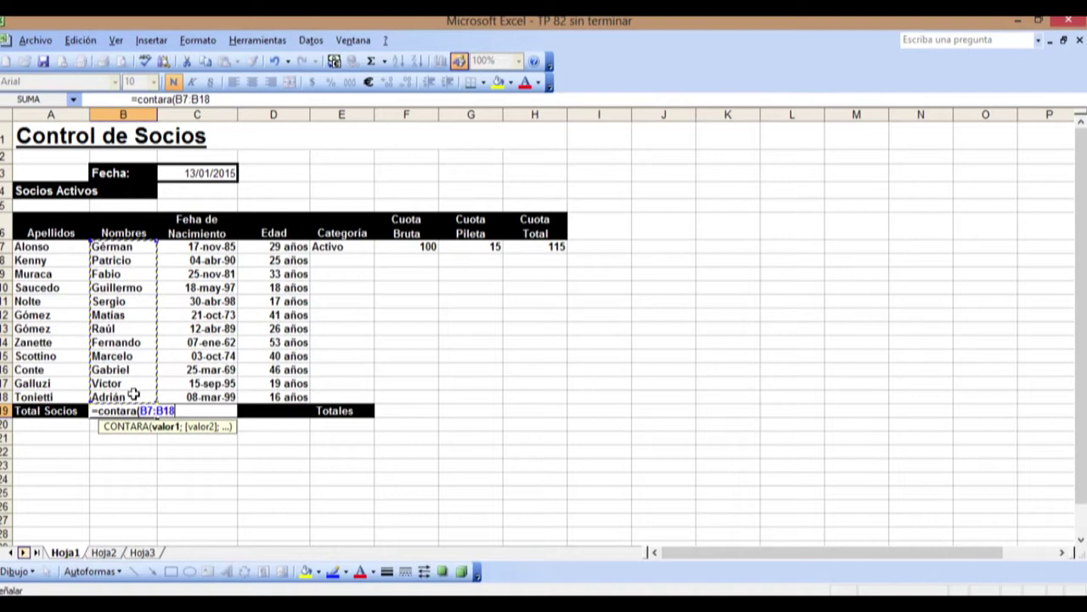
key(Caps_Lock)
text(9)
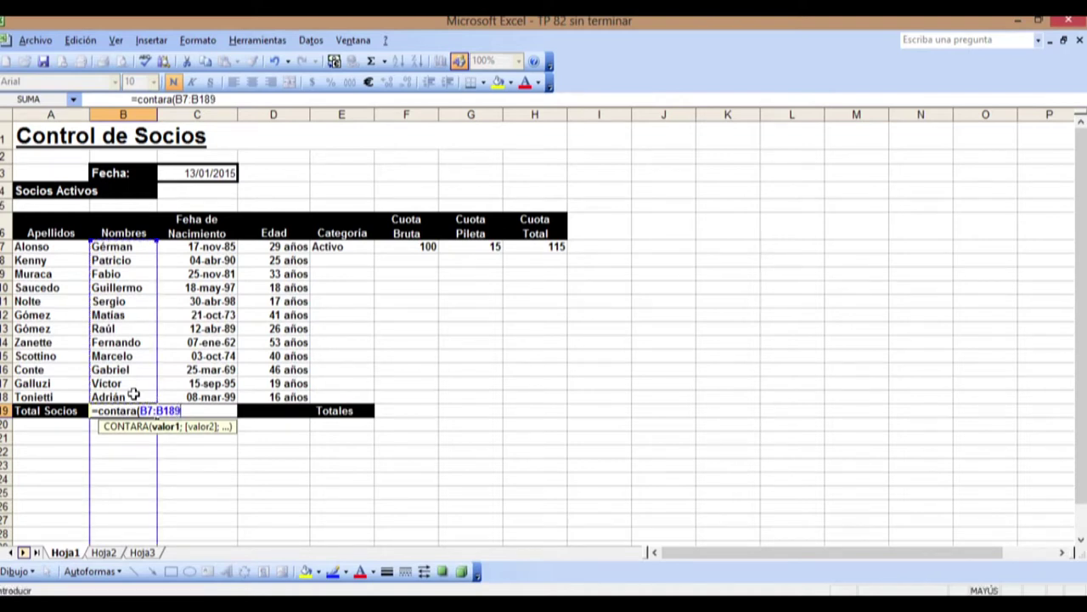
key(BackSpace)
text())
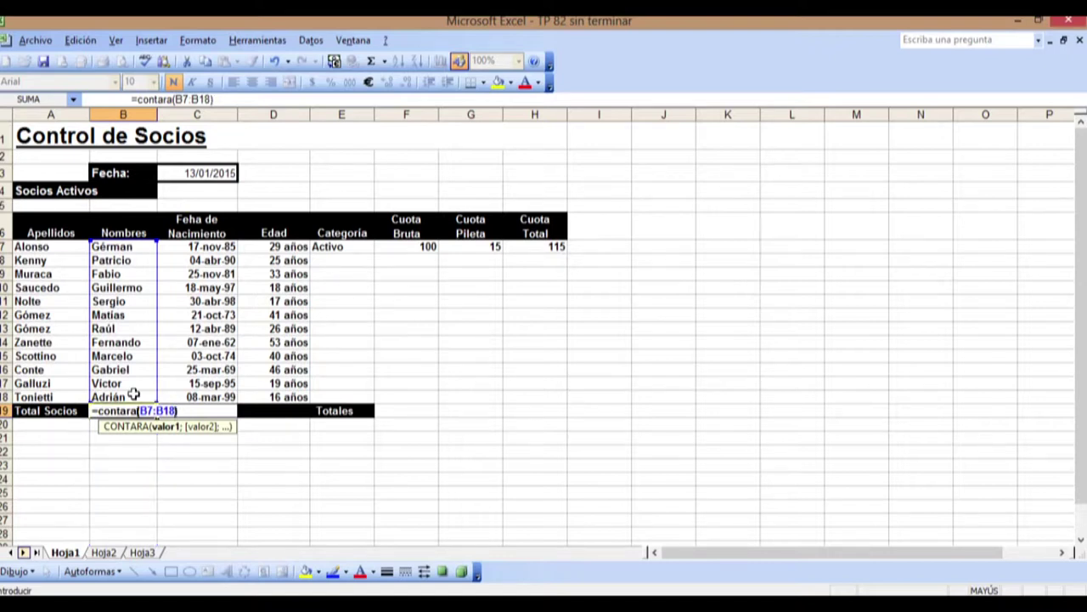
key(Return)
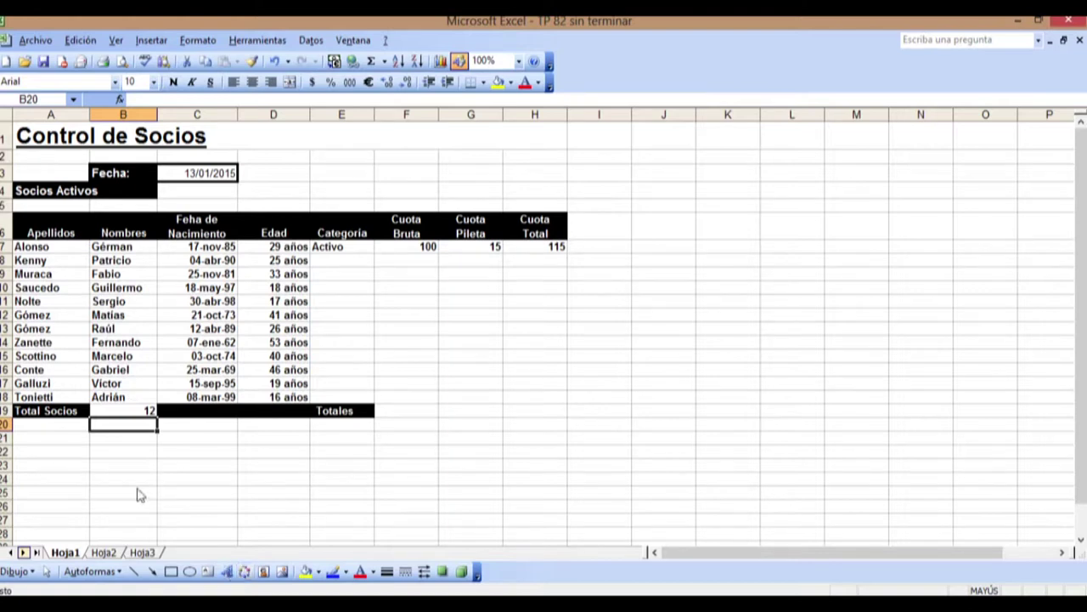
Step: Clear the first names in B11 and B15 to test the member count formula
click(125, 304)
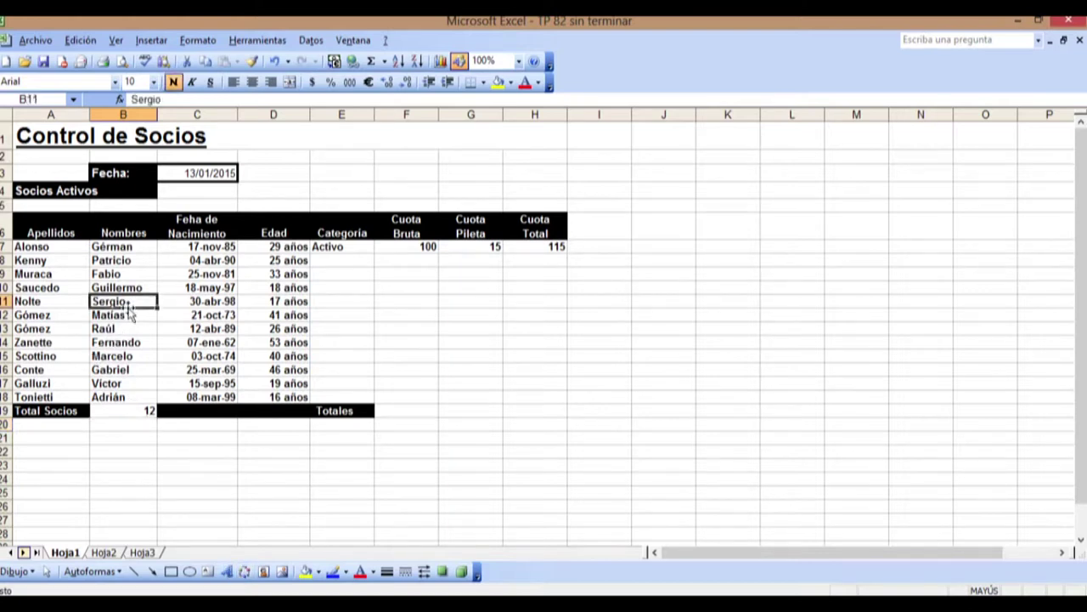
key(Delete)
click(129, 315)
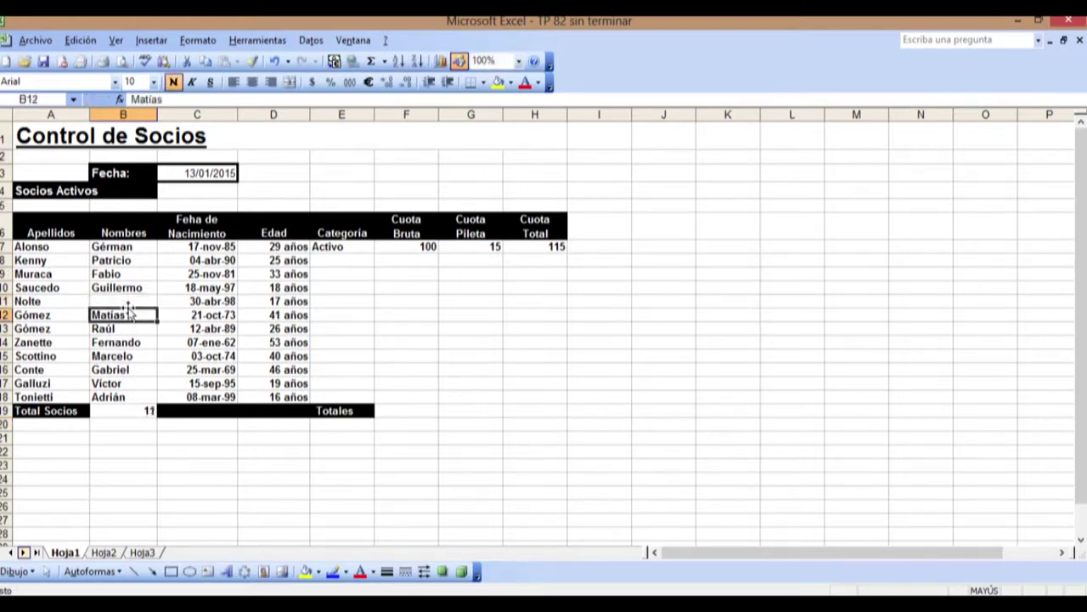
click(131, 356)
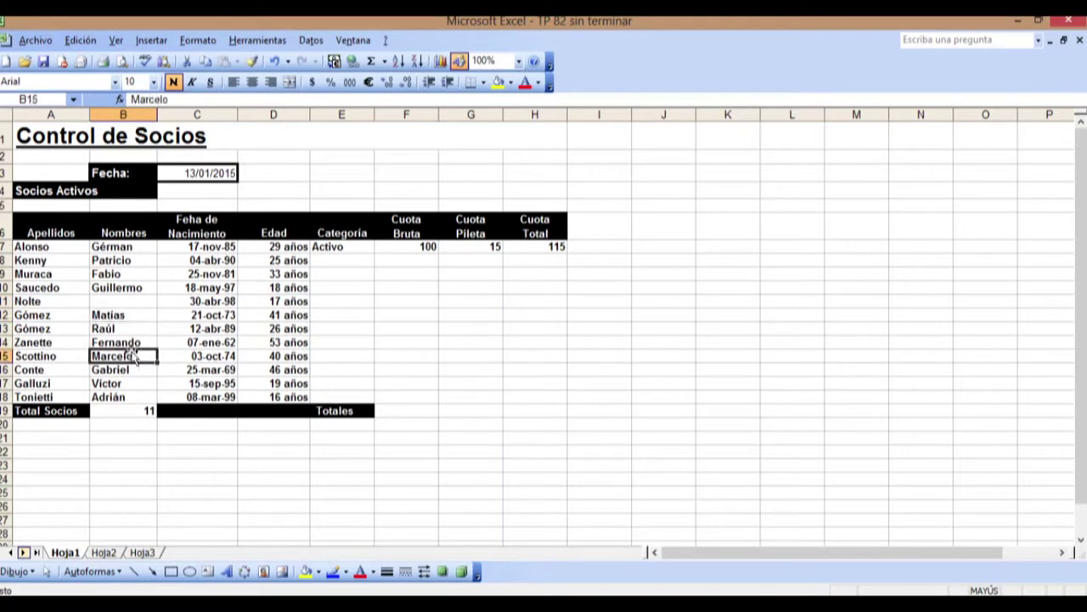
key(BackSpace)
key(Return)
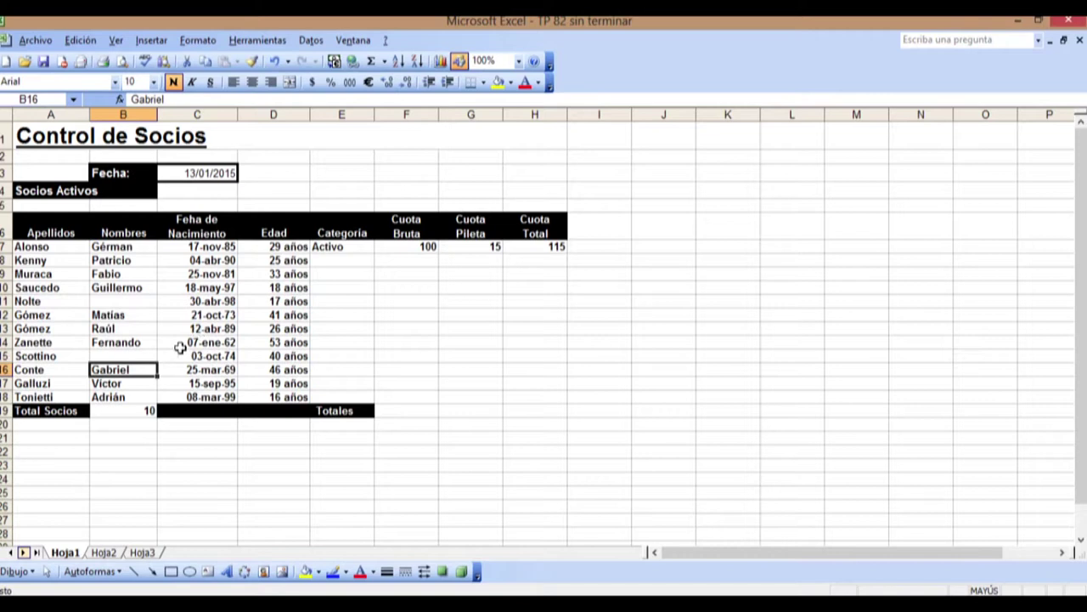
Step: Undo both first-name deletions in the Nombres column
key(ctrl+z)
key(ctrl+z)
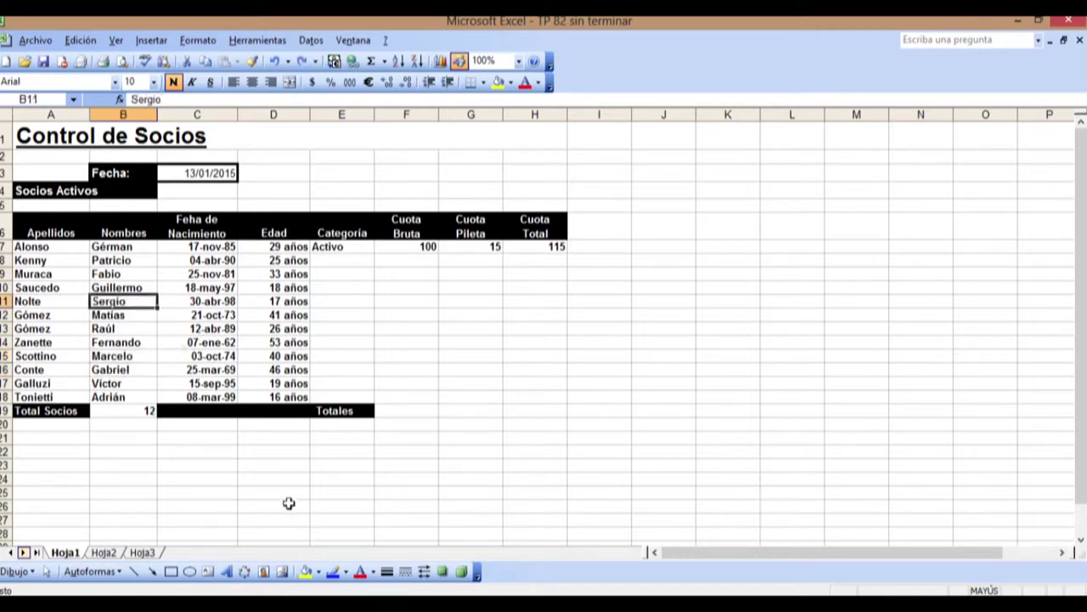
click(287, 503)
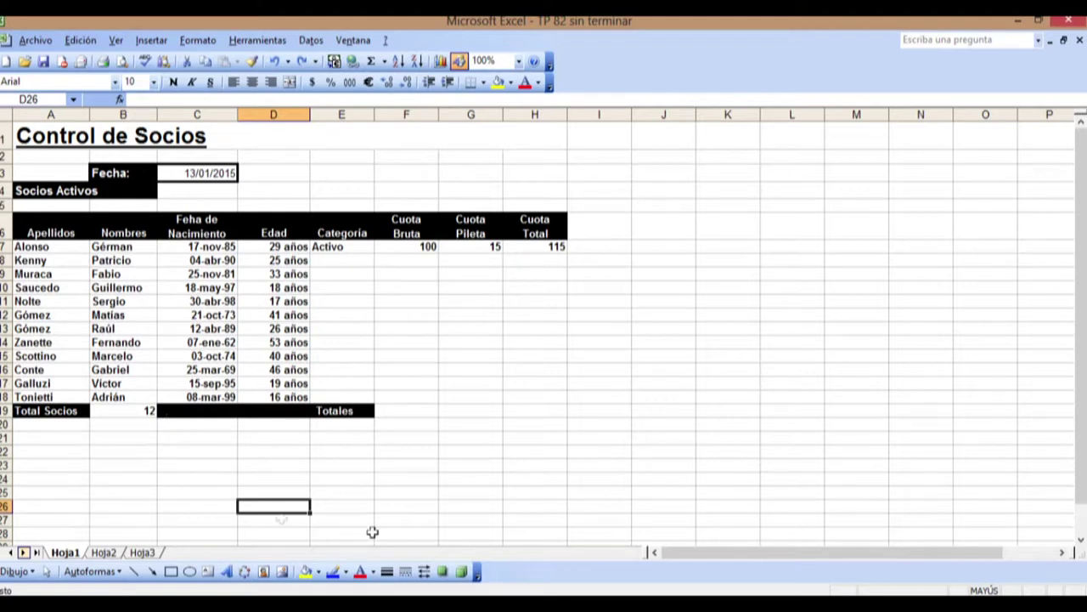
Step: Enter the formula =(F7:F18) in the Cuota Bruta totals cell F19, without a function name
click(424, 415)
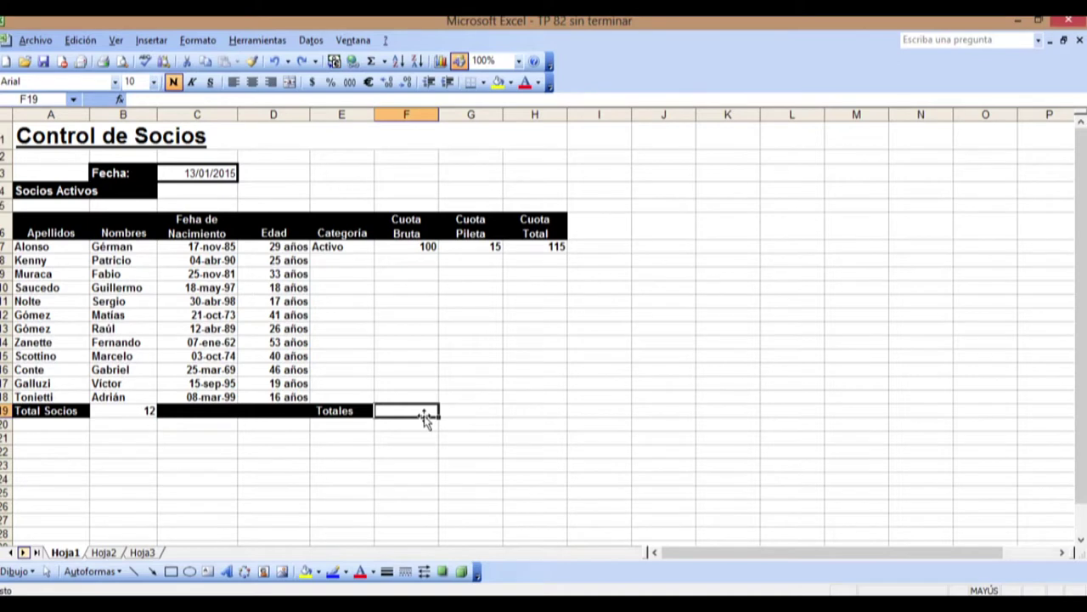
text(=()
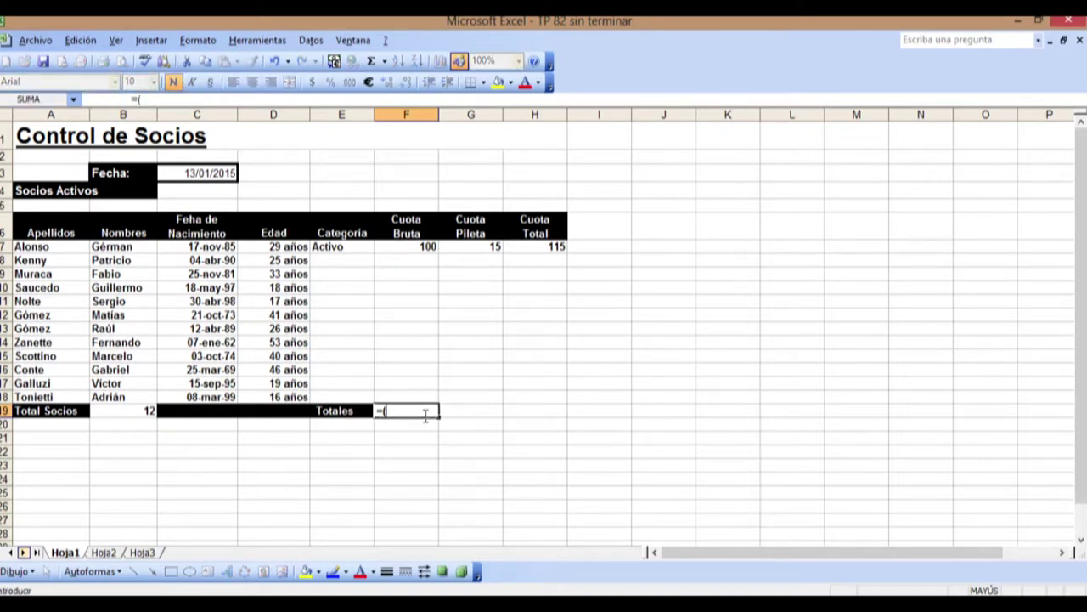
drag(422, 246, 406, 392)
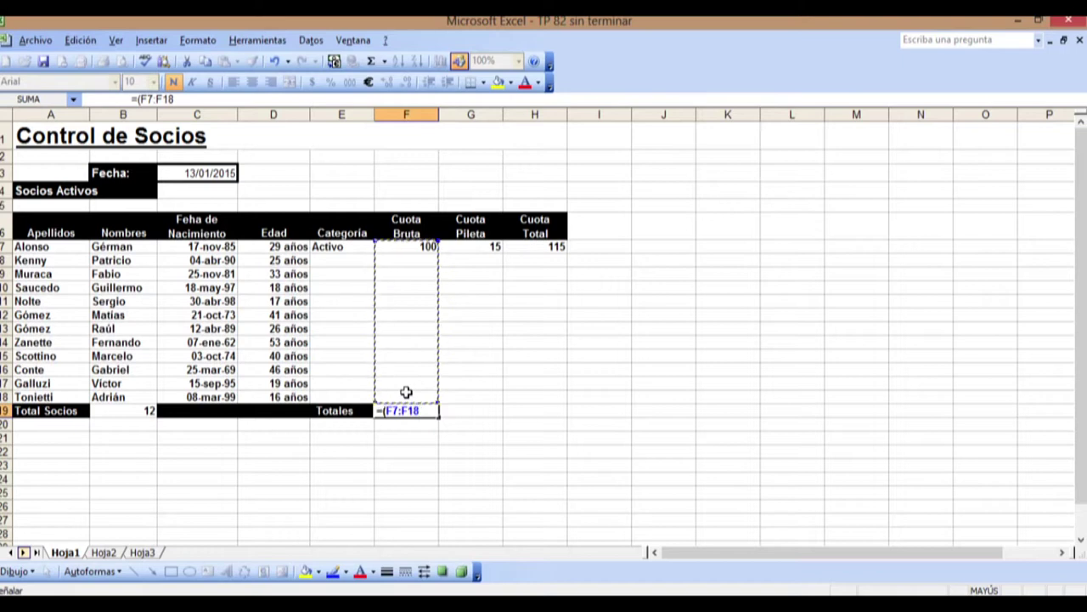
text())
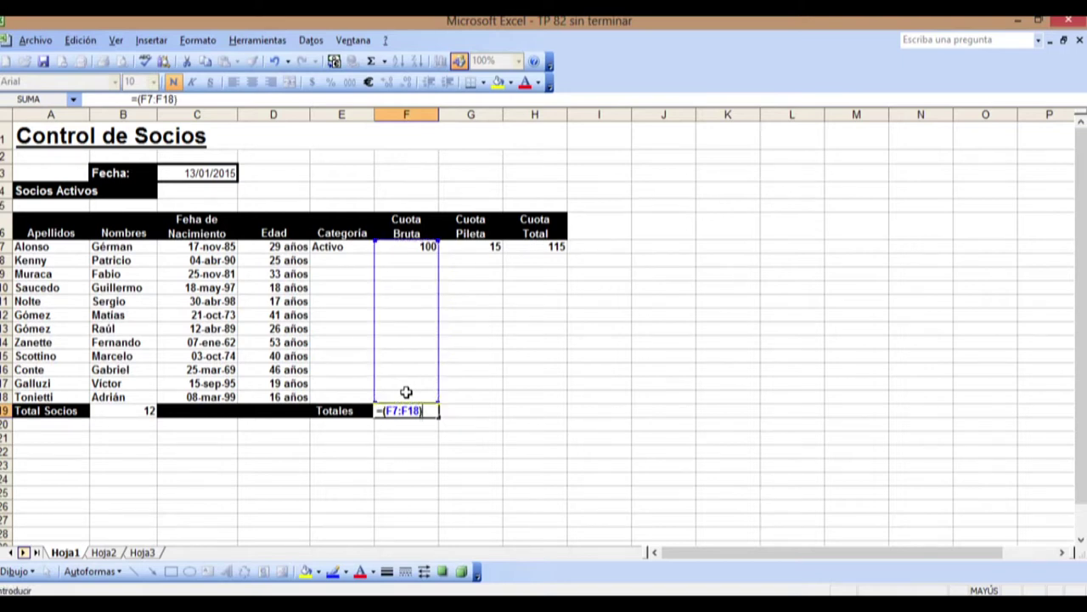
key(Return)
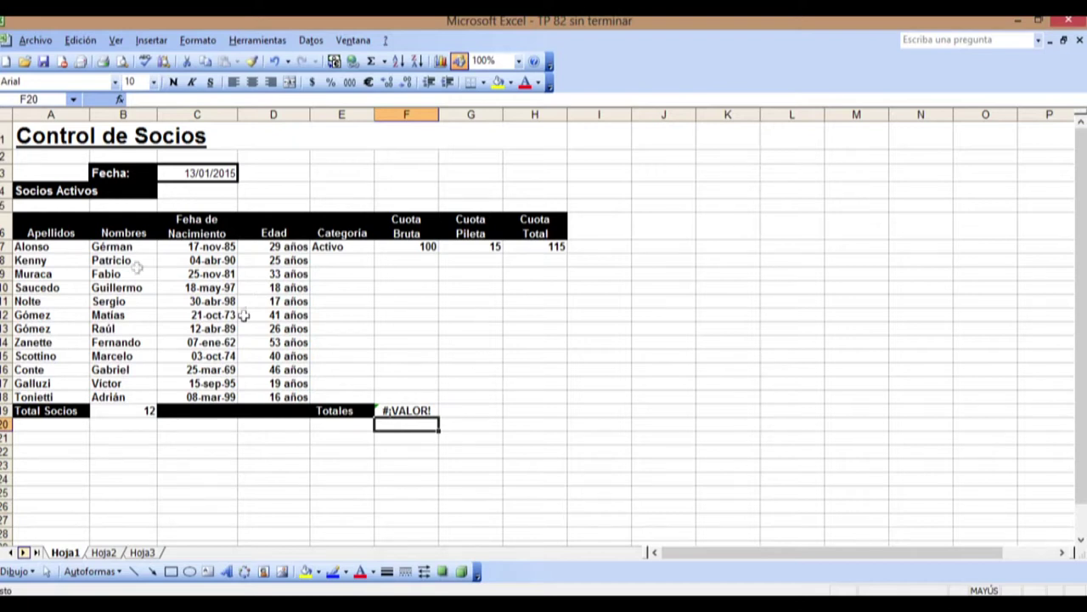
Step: Add the SUMA function to the F19 formula so it reads =SUMA(F7:F18)
click(410, 413)
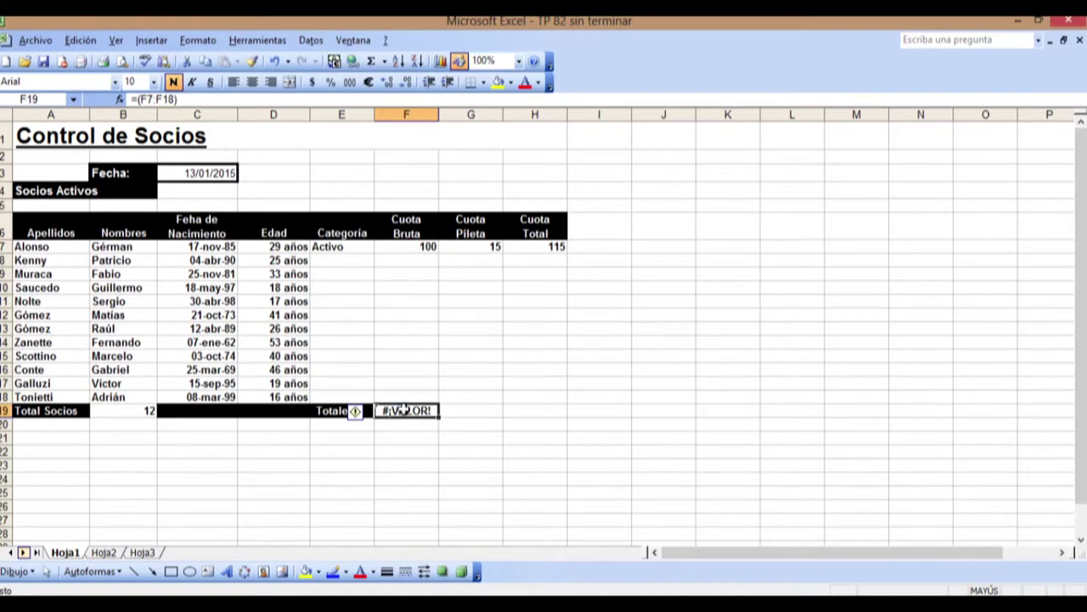
click(138, 100)
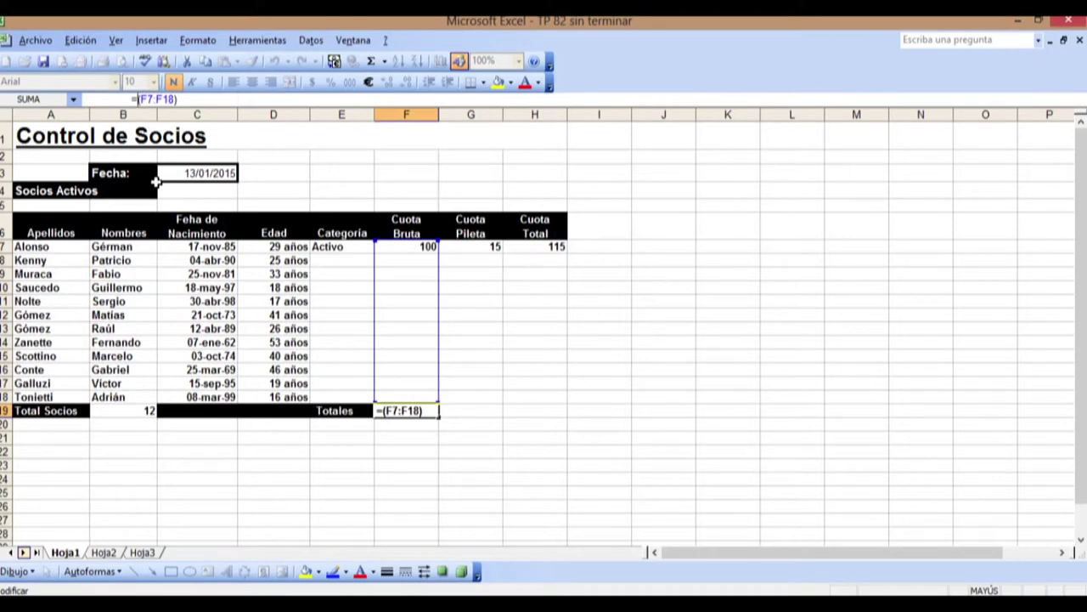
text(SUMA)
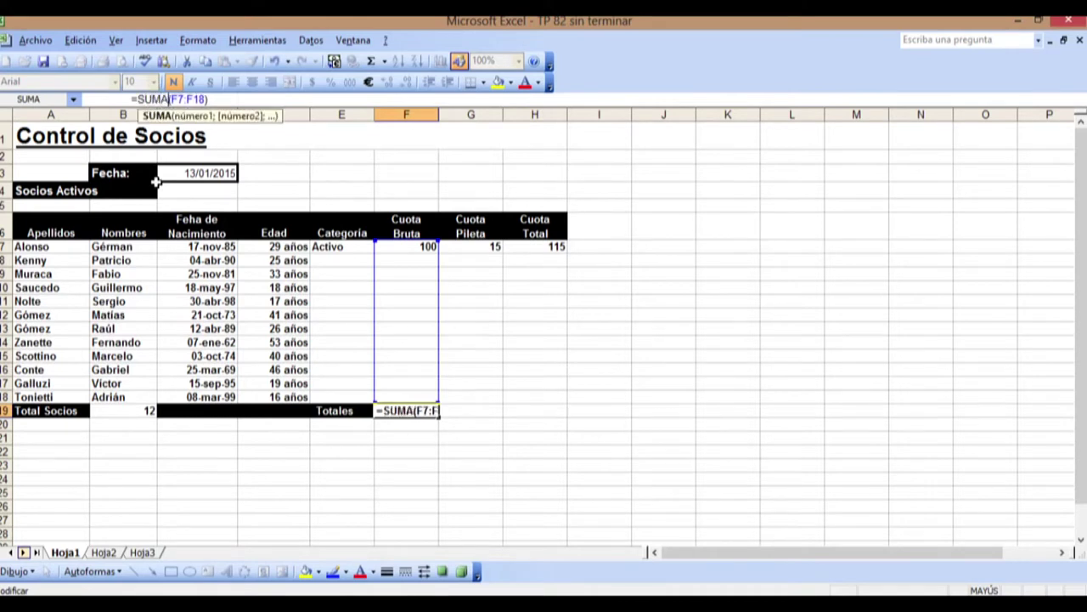
key(Return)
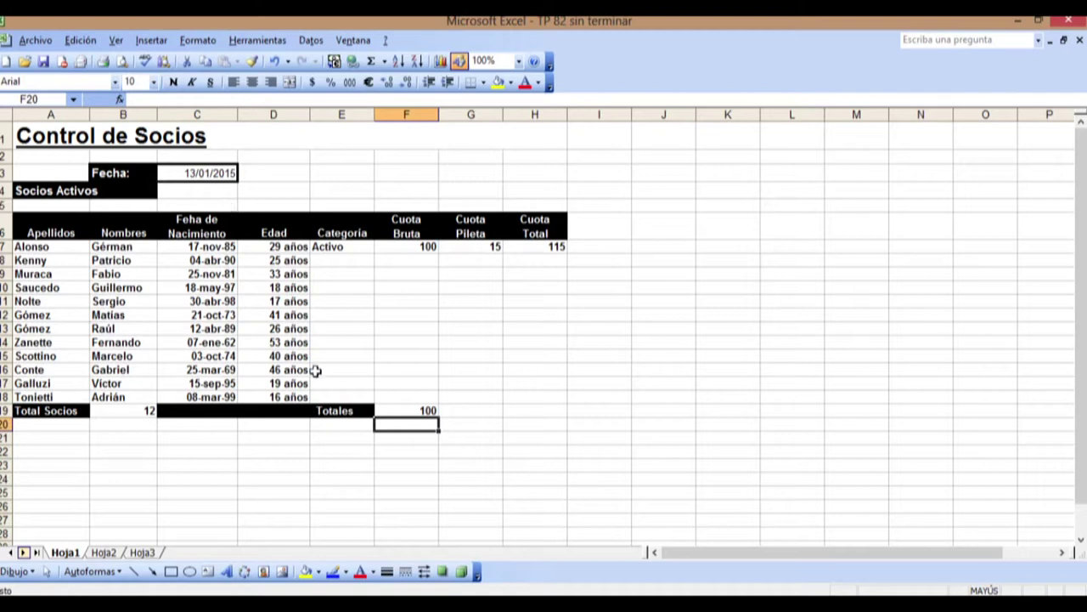
Step: Enter 12 in the Cuota Bruta cell F14 as a test value for the column total
click(414, 342)
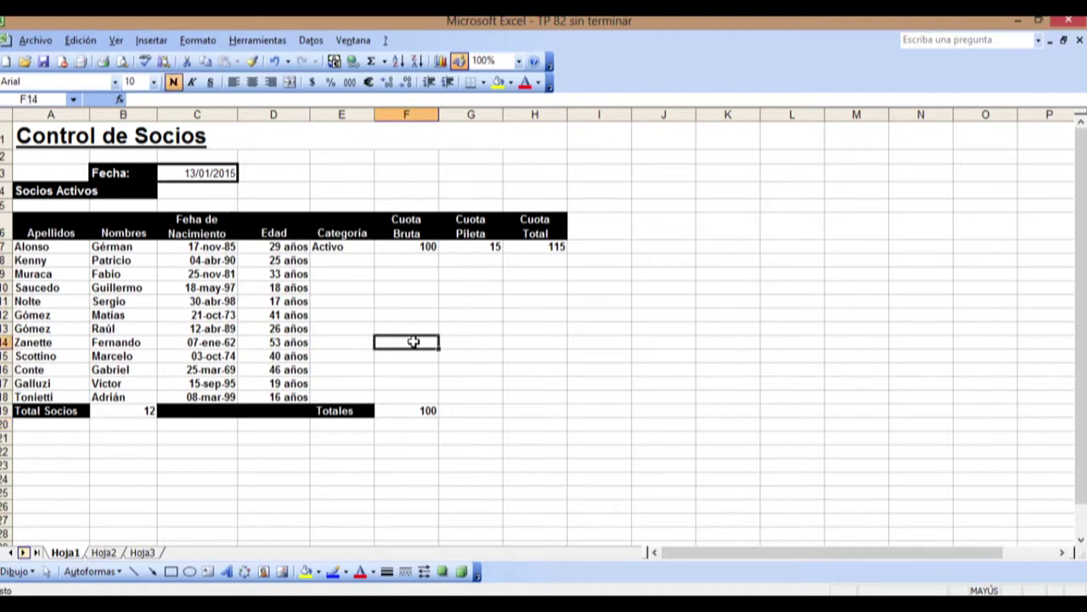
text(12)
key(Return)
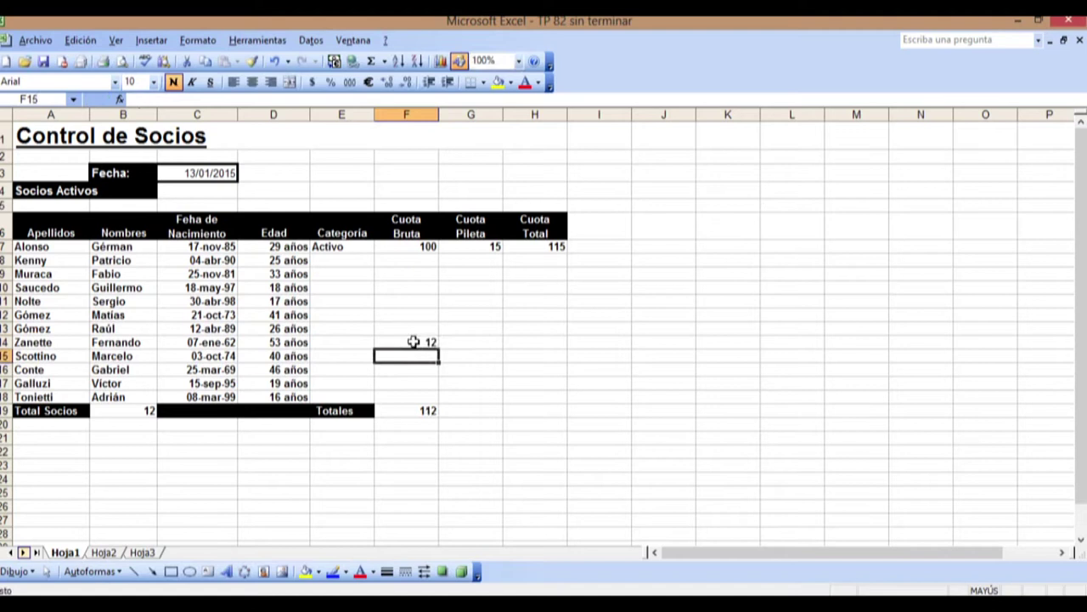
Step: Remove the function name SUMA from the F19 formula, leaving =(F7:F18), and reselect the cell
click(422, 412)
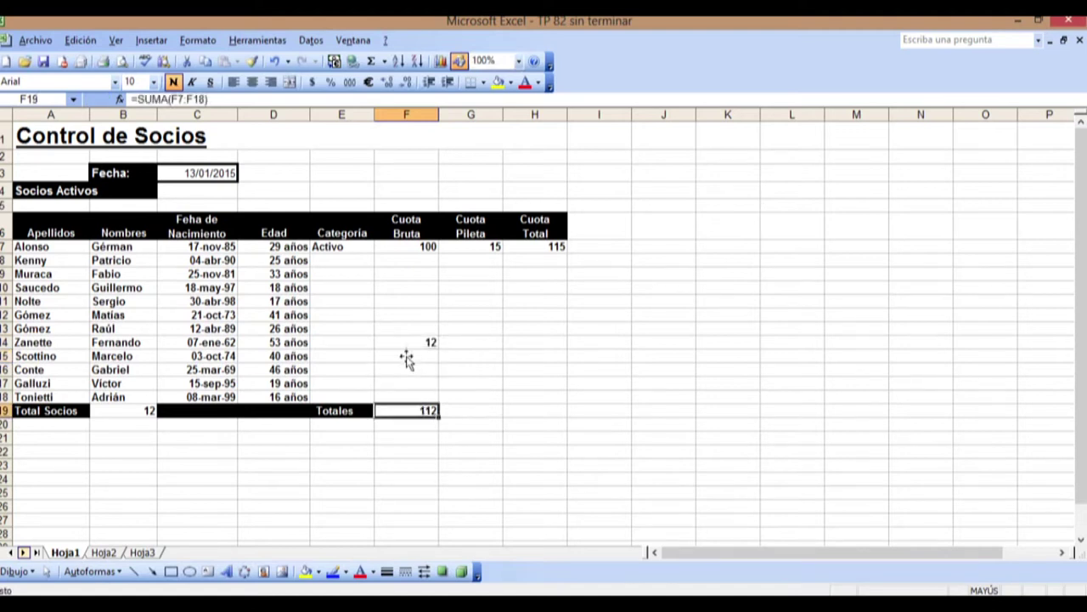
click(167, 99)
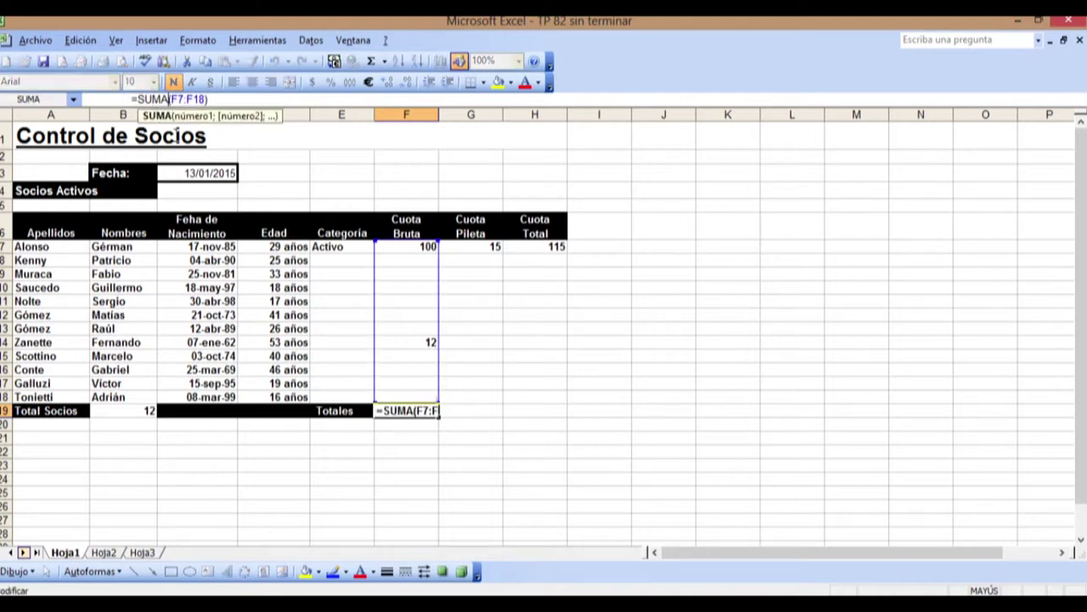
key(BackSpace)
key(BackSpace)
key(BackSpace)
key(BackSpace)
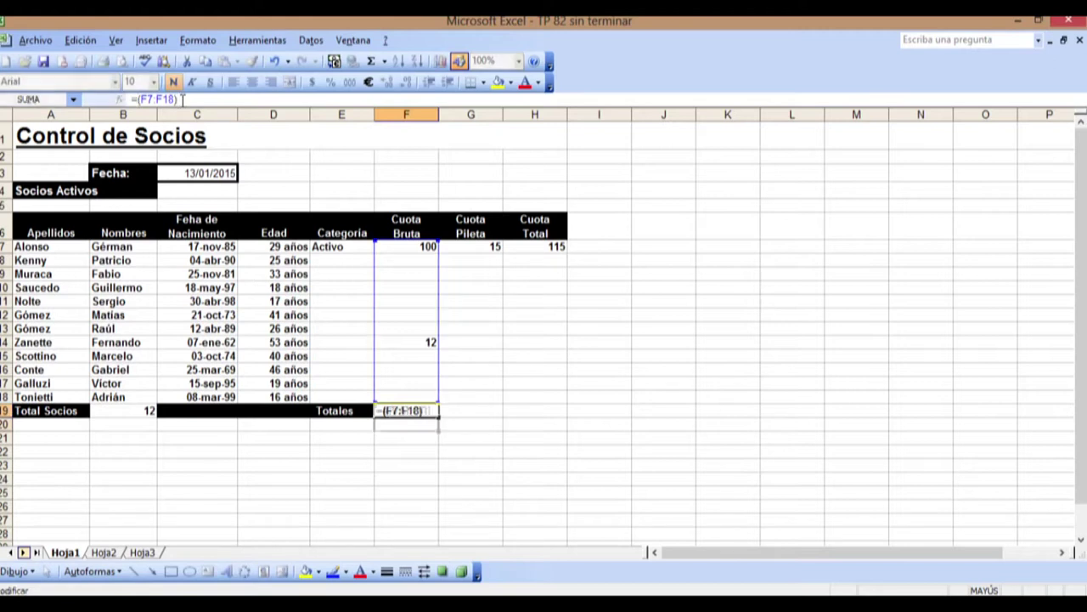
key(Return)
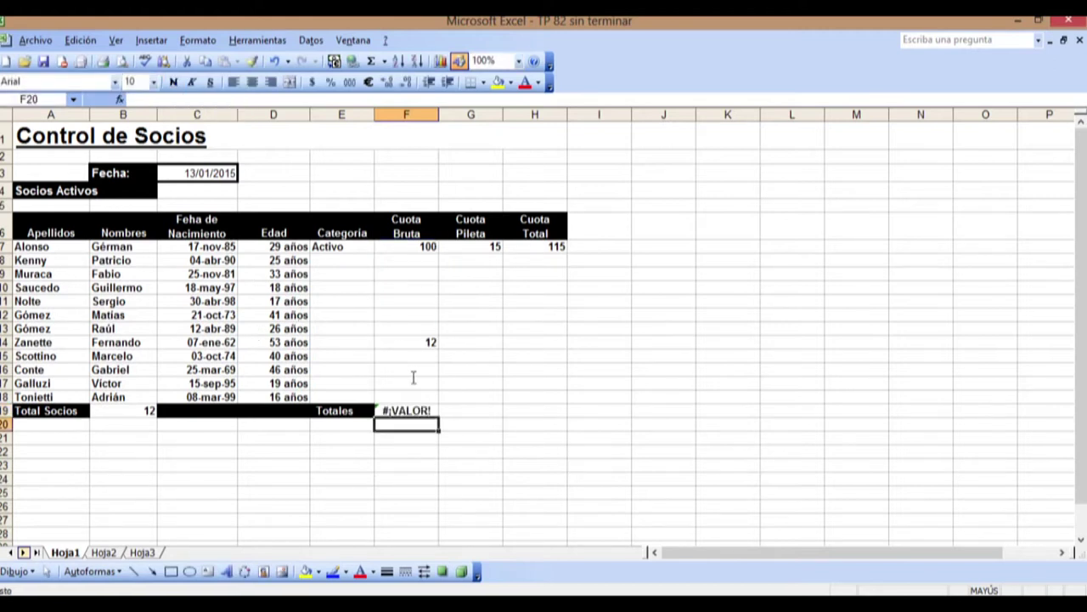
click(399, 412)
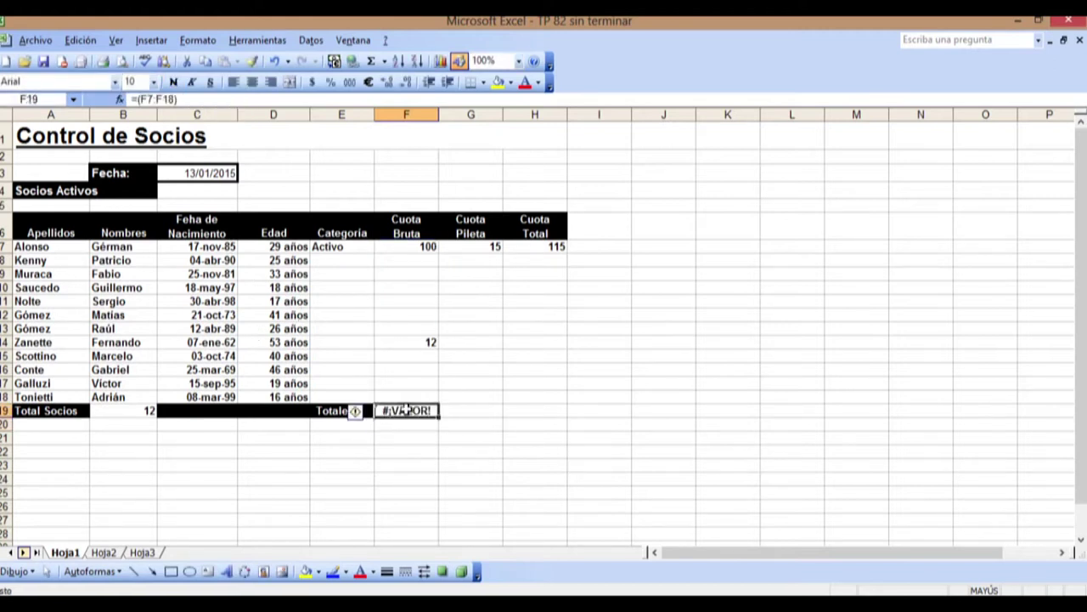
Step: Restore the SUMA function in the Cuota Bruta totals cell F19 so the formula reads =SUMA(F7:F18)
click(455, 423)
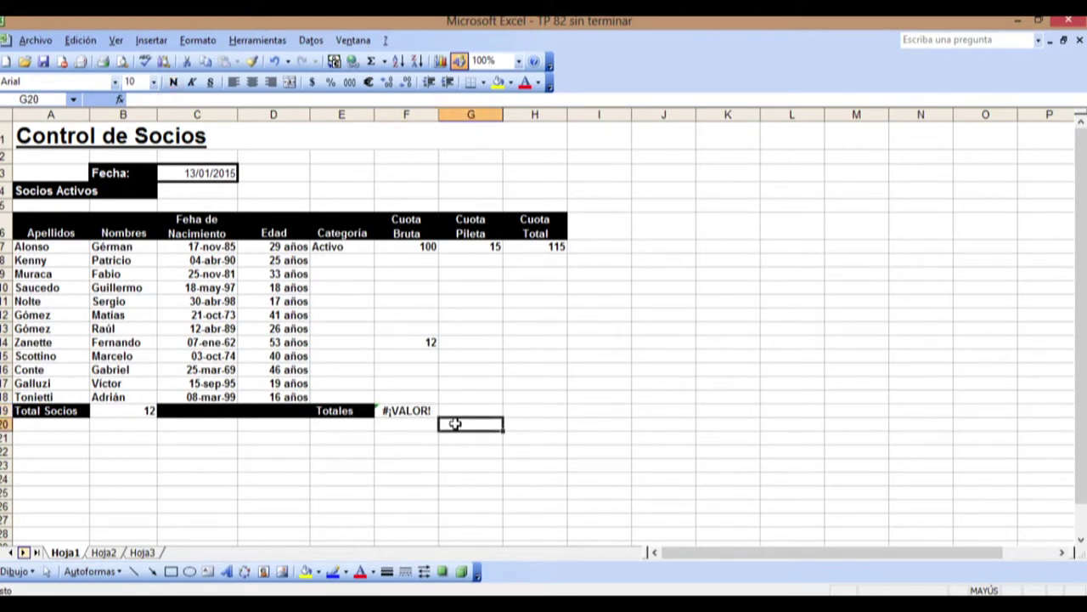
click(410, 410)
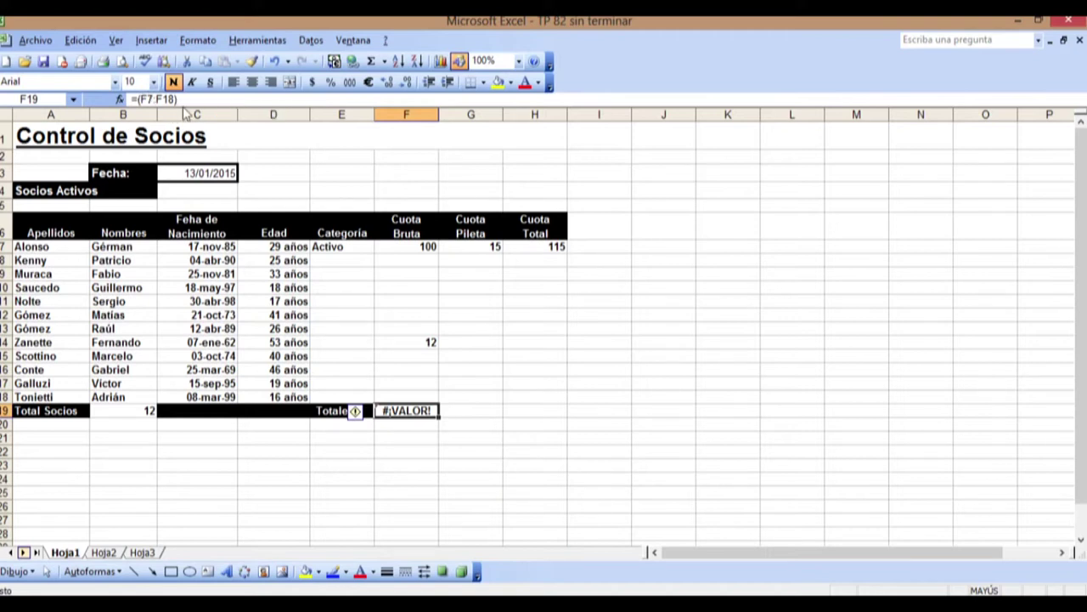
click(138, 98)
text(S)
text(UMA)
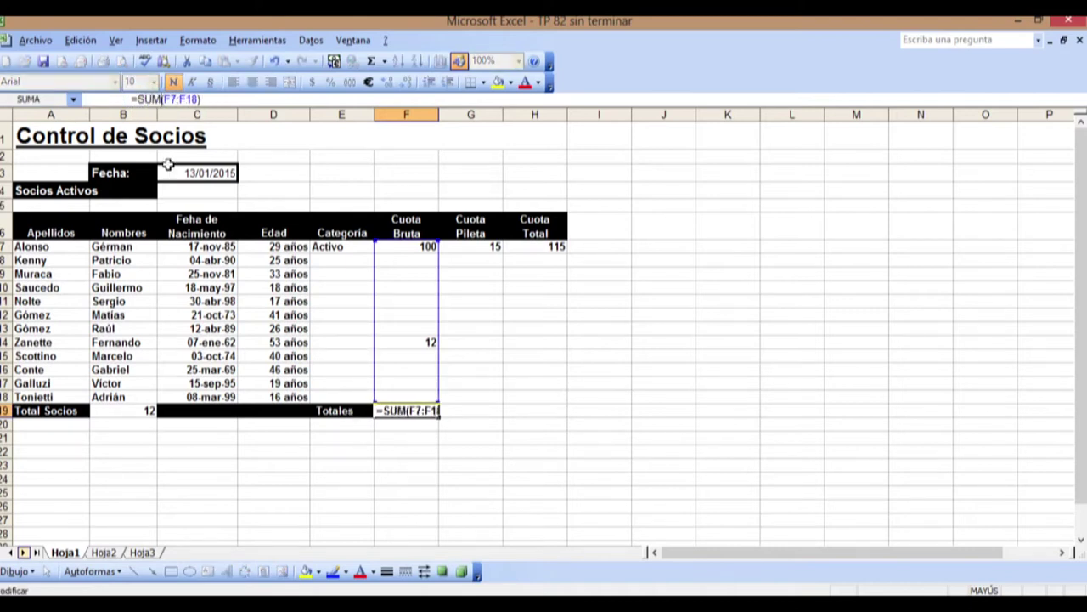
key(Return)
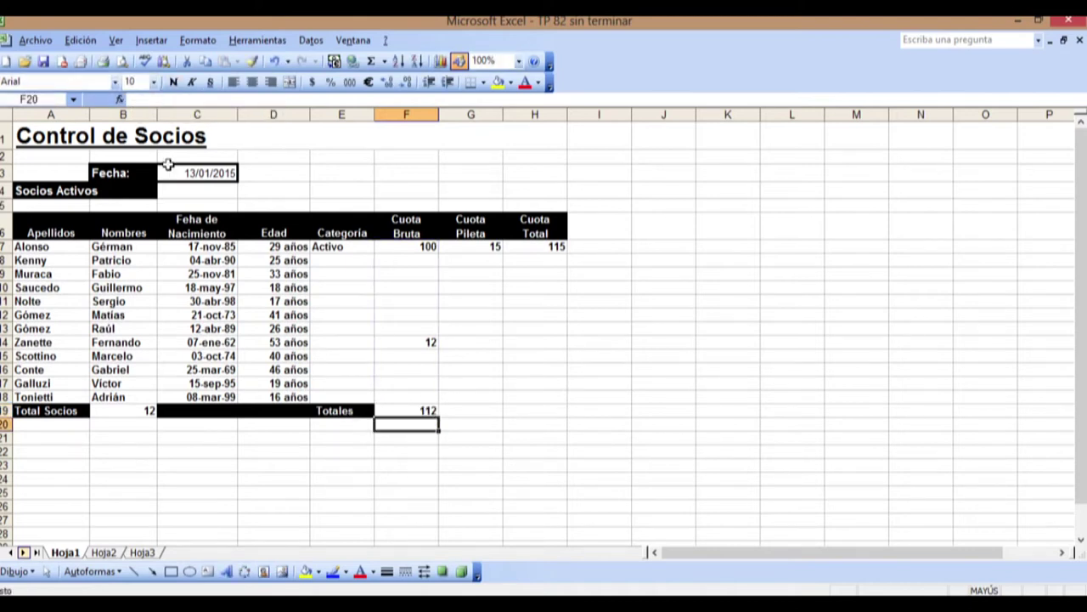
Step: Clear the test value from the Cuota Bruta cell F14
click(417, 342)
key(Delete)
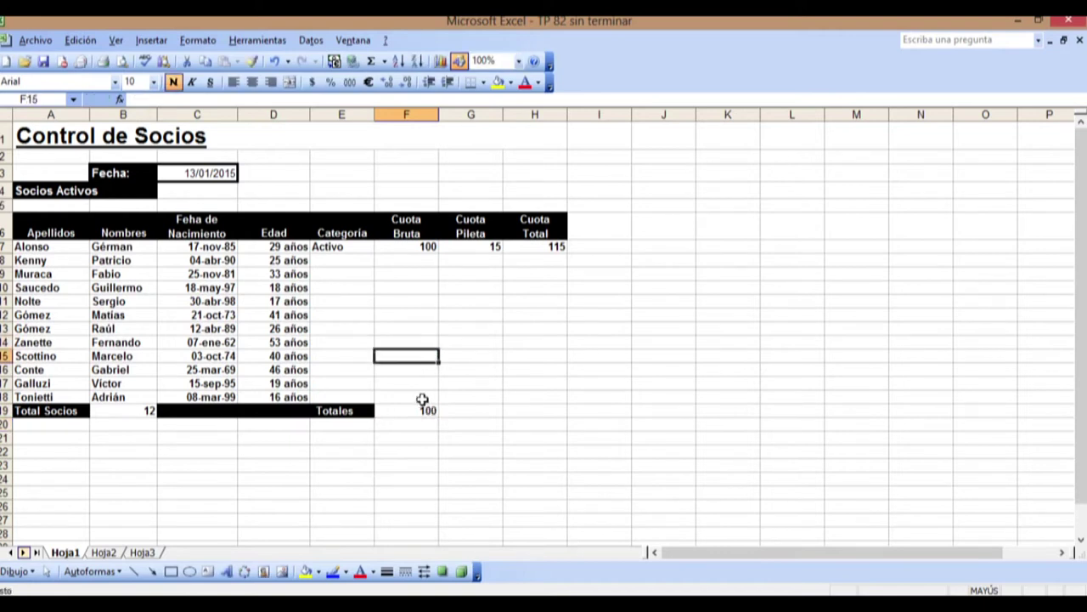
click(467, 441)
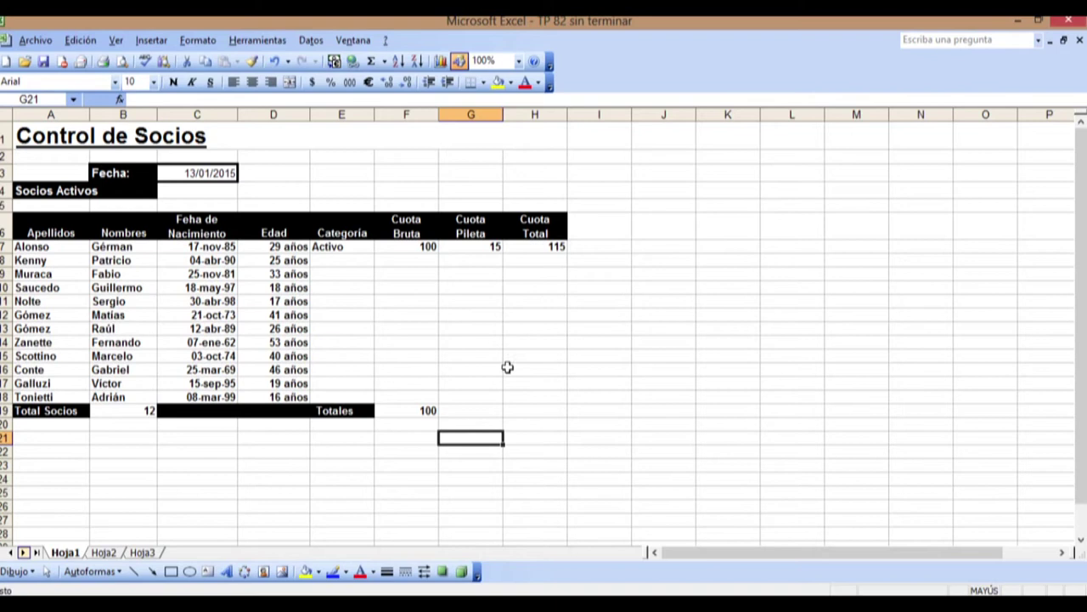
click(479, 410)
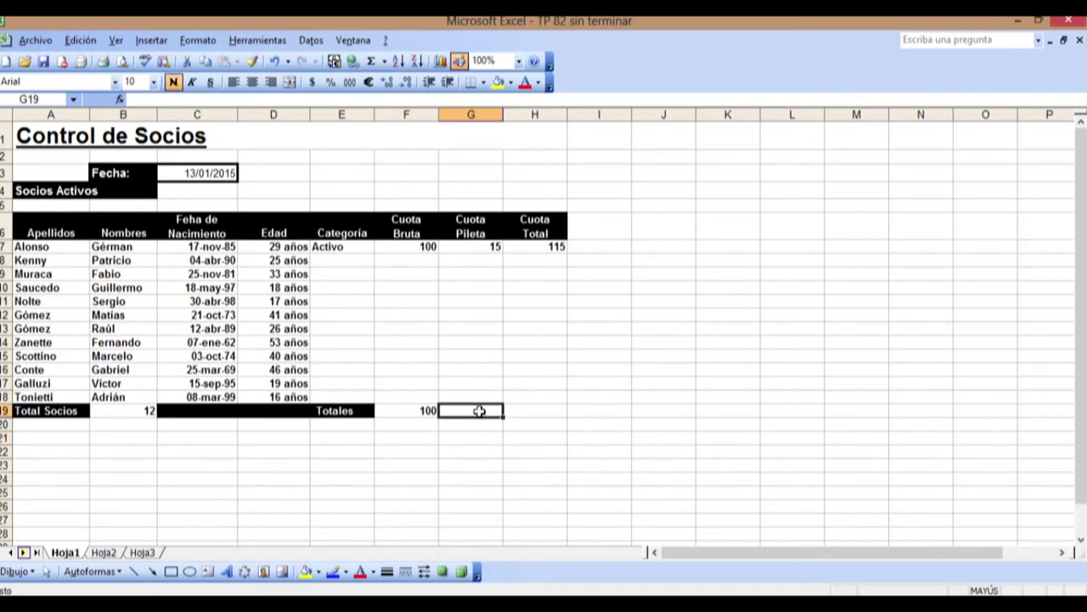
text(=)
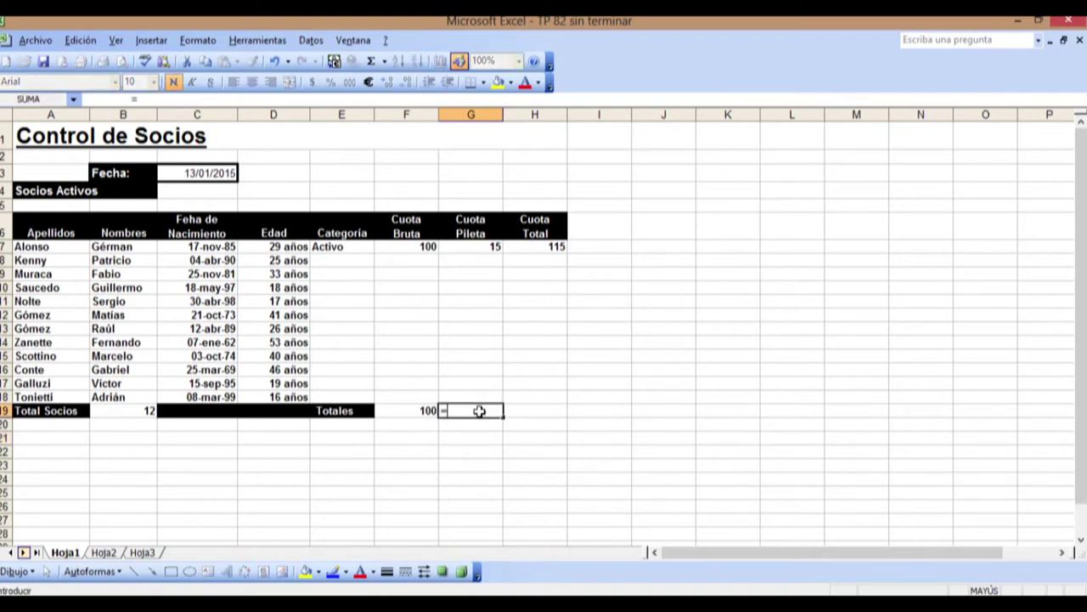
key(BackSpace)
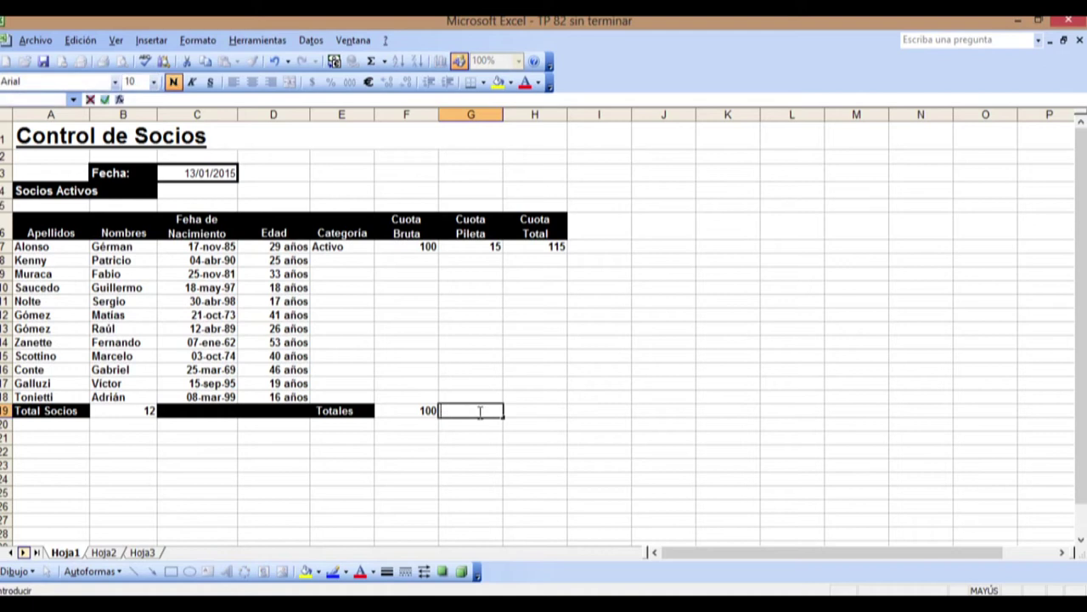
Step: Fill the SUMA formula from F19 across to the Cuota Pileta and Cuota Total totals cells G19 and H19
click(433, 412)
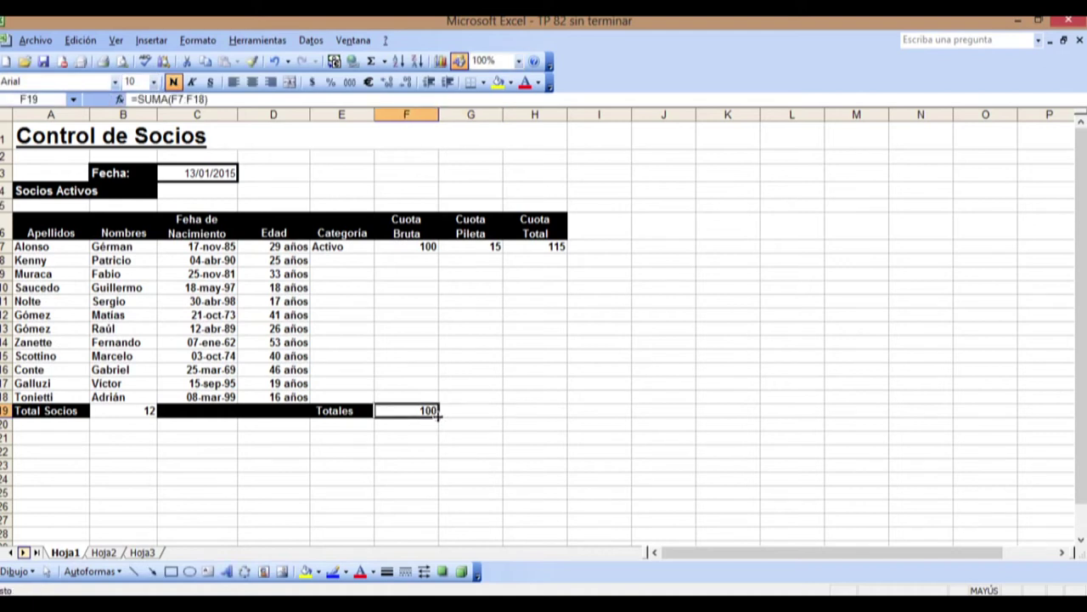
drag(439, 413, 548, 414)
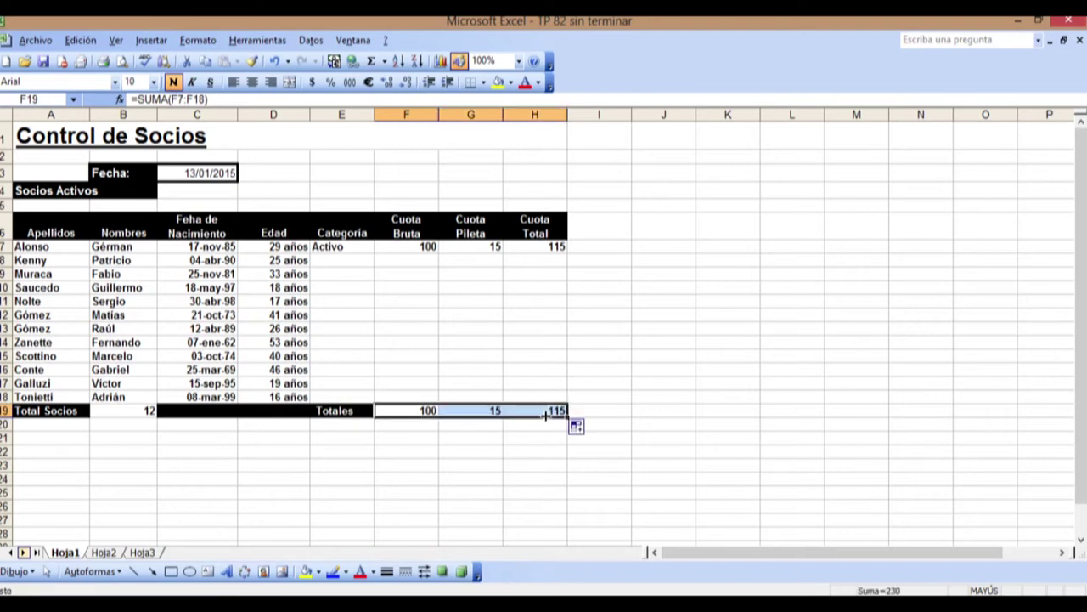
click(626, 409)
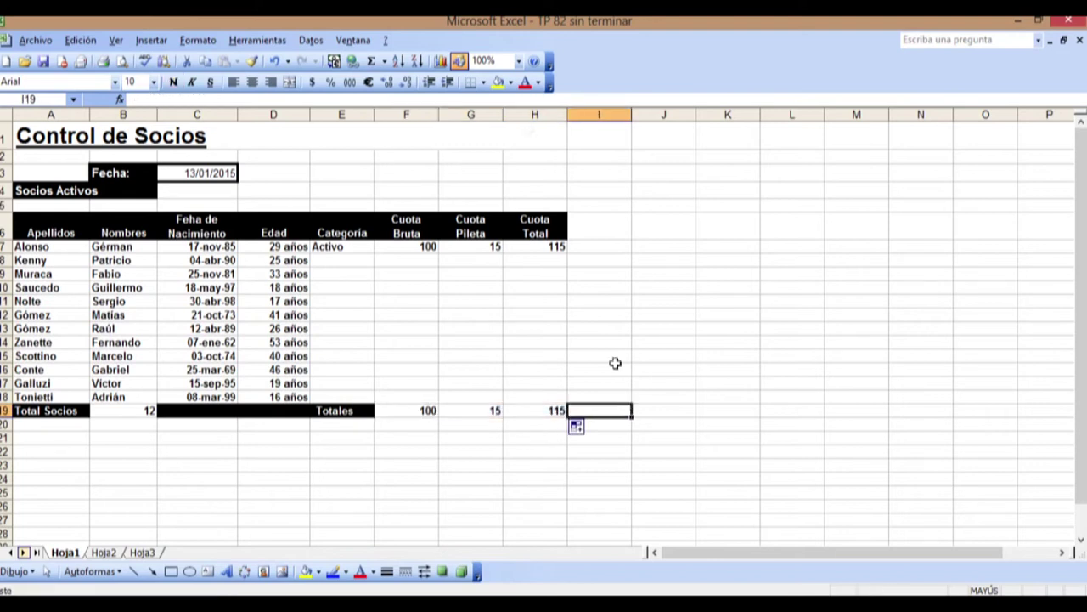
click(541, 247)
click(512, 413)
click(488, 411)
click(533, 504)
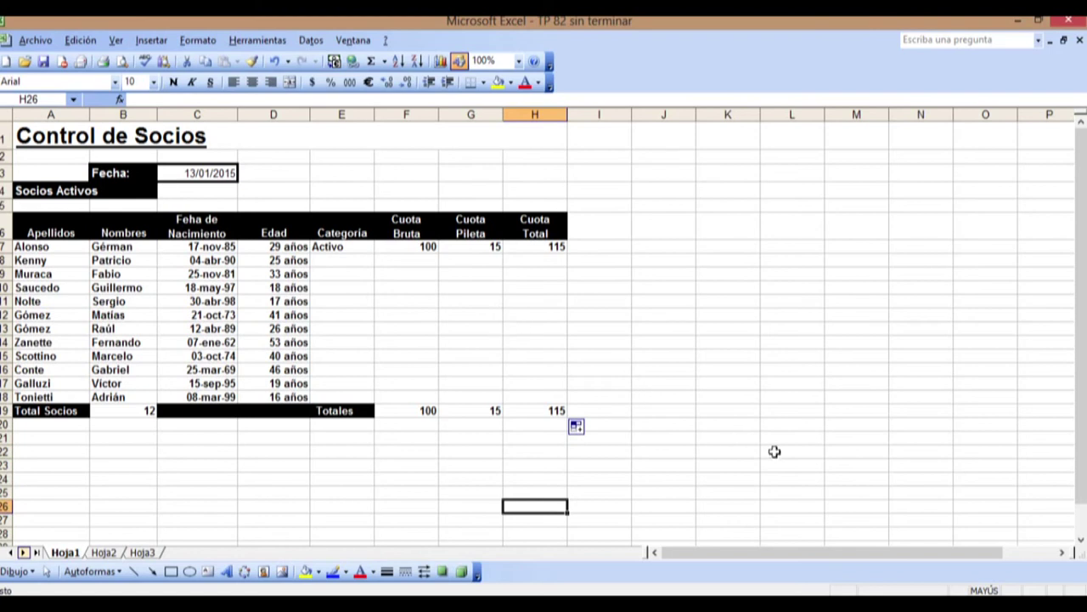
Step: Close the TP 82 sin terminar workbook
click(1080, 40)
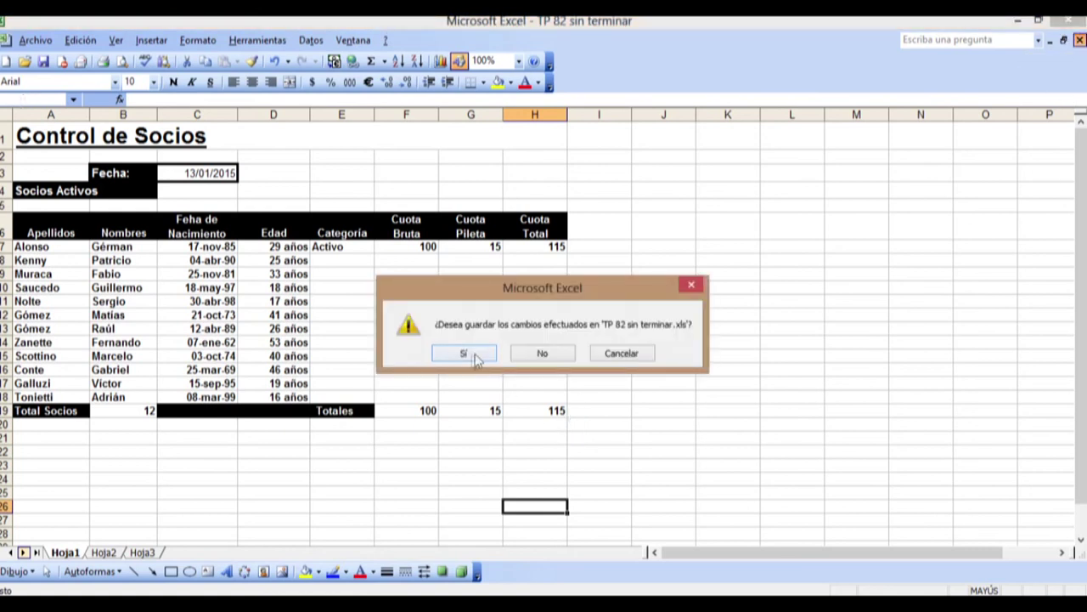